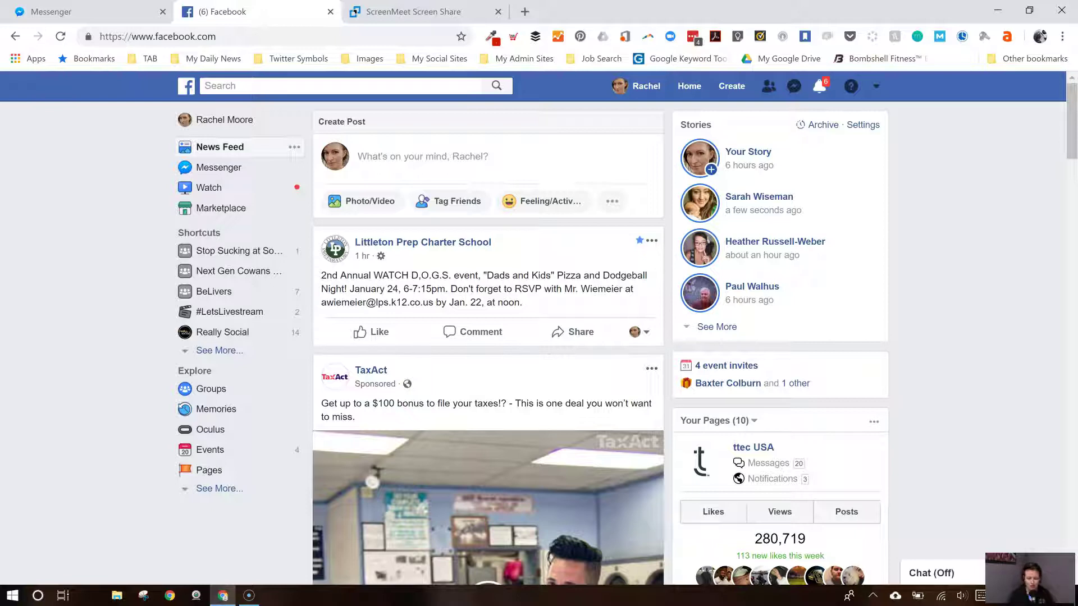
Step: Start a new Facebook post and make it a Watch Party
click(439, 157)
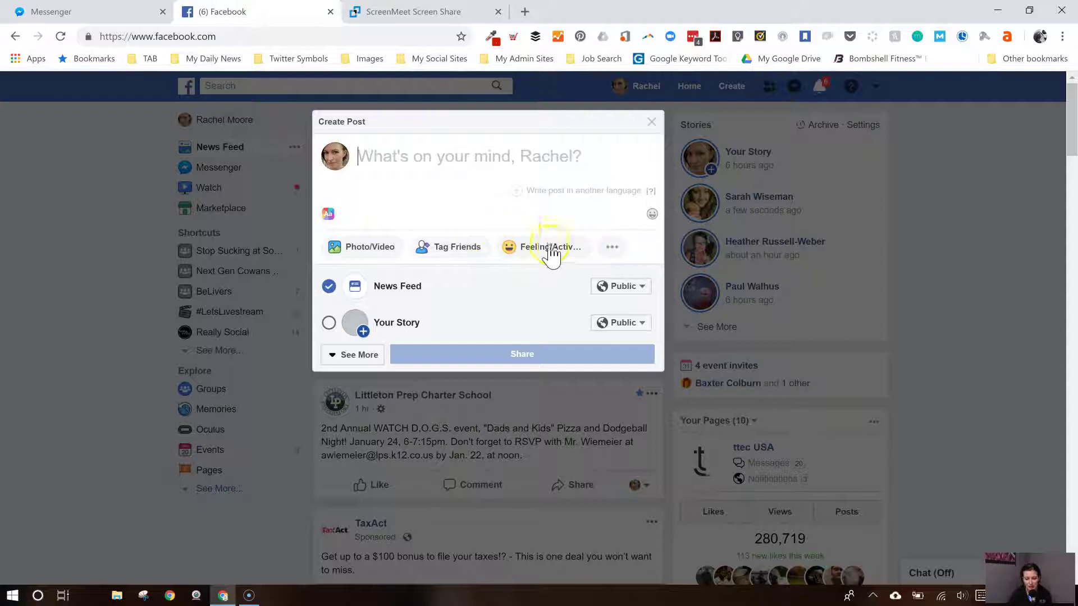
click(610, 253)
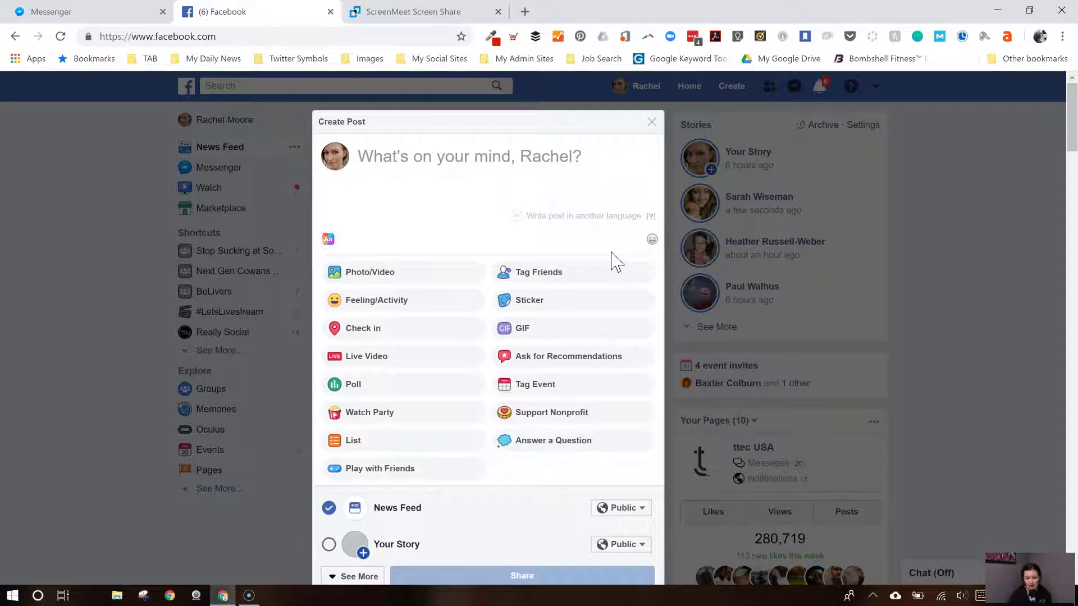
click(369, 417)
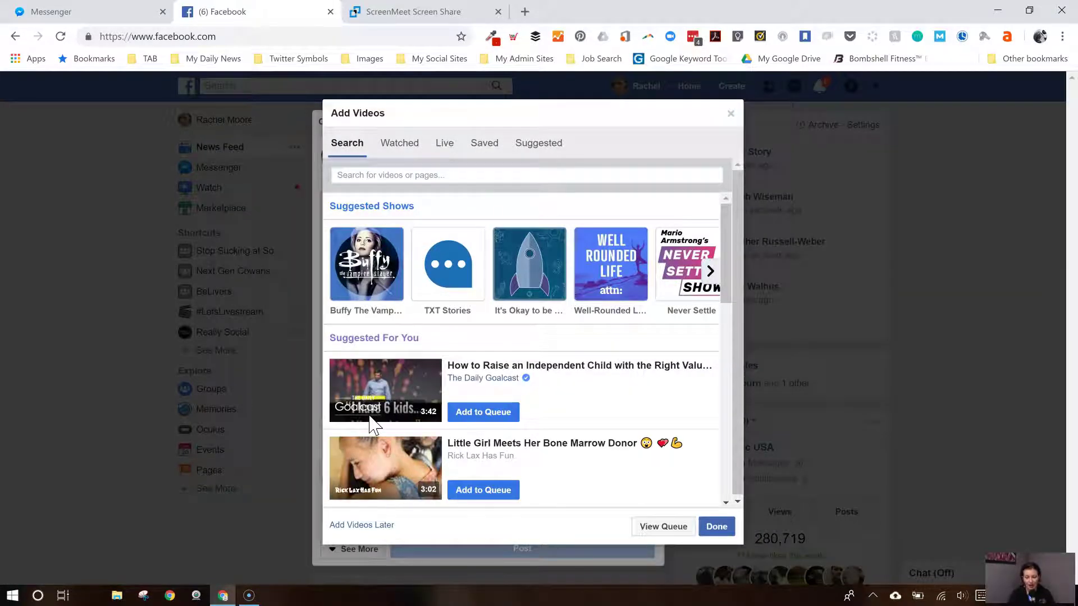
Step: Search the videos to add for the UnpauseIt page and list that page's videos
click(466, 363)
click(420, 176)
text(unp)
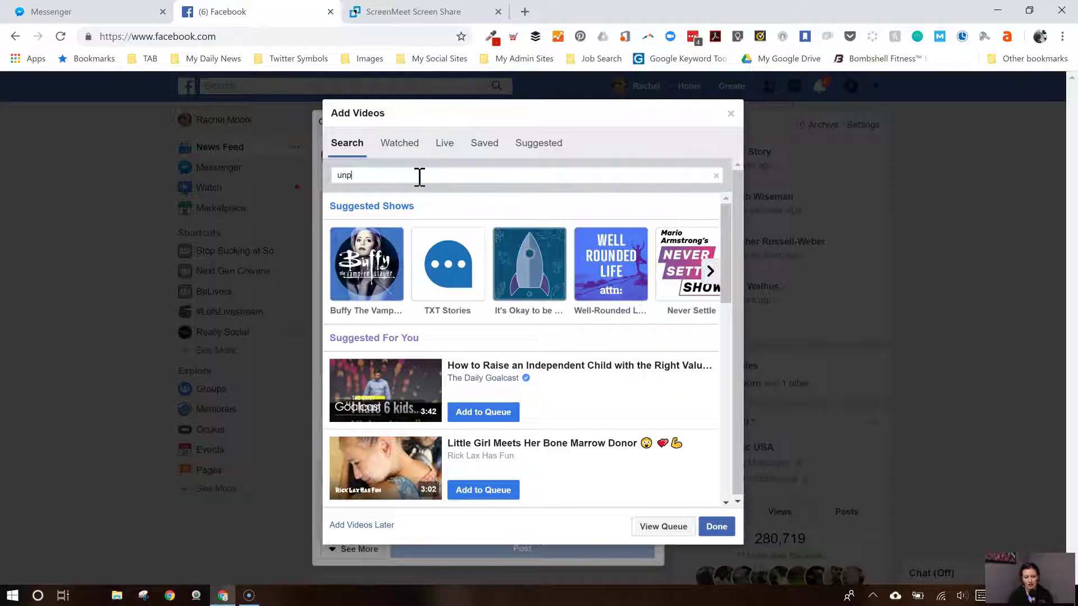
text(auseIt)
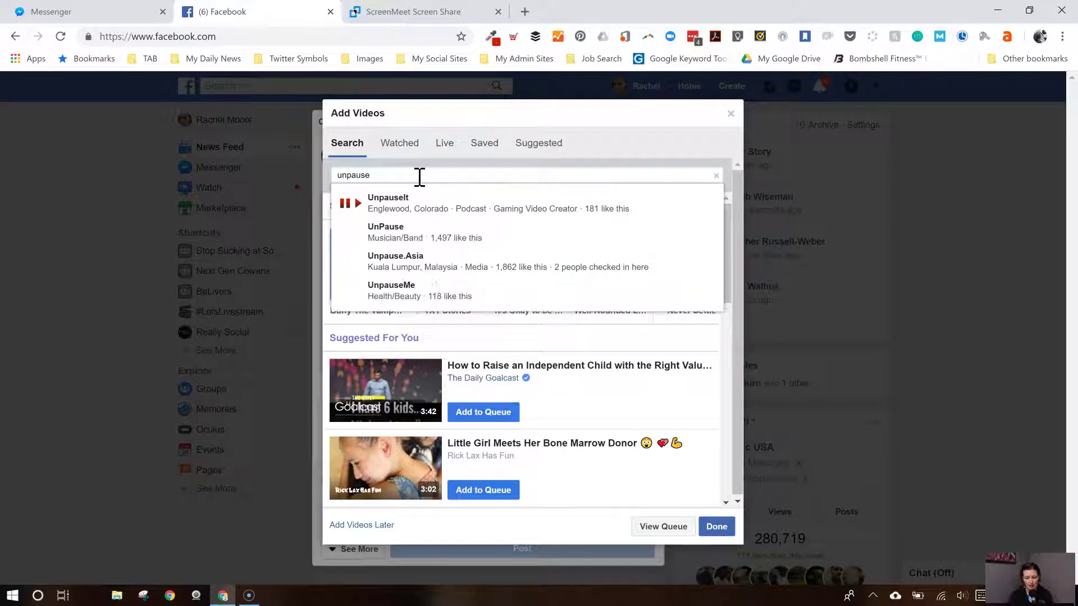
click(375, 215)
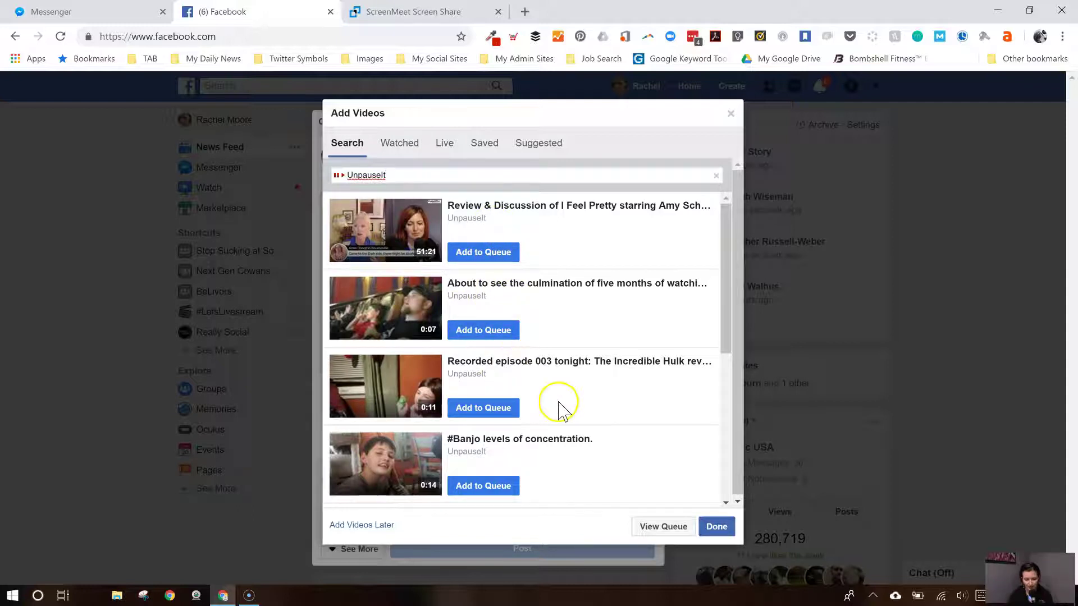
Step: Queue UnpauseIt's "#Banjo levels of concentration." and pre-surgery #foot decorating videos, plus BarkBox's previously watched video about Stella the dog
scroll(559, 439, down, 1)
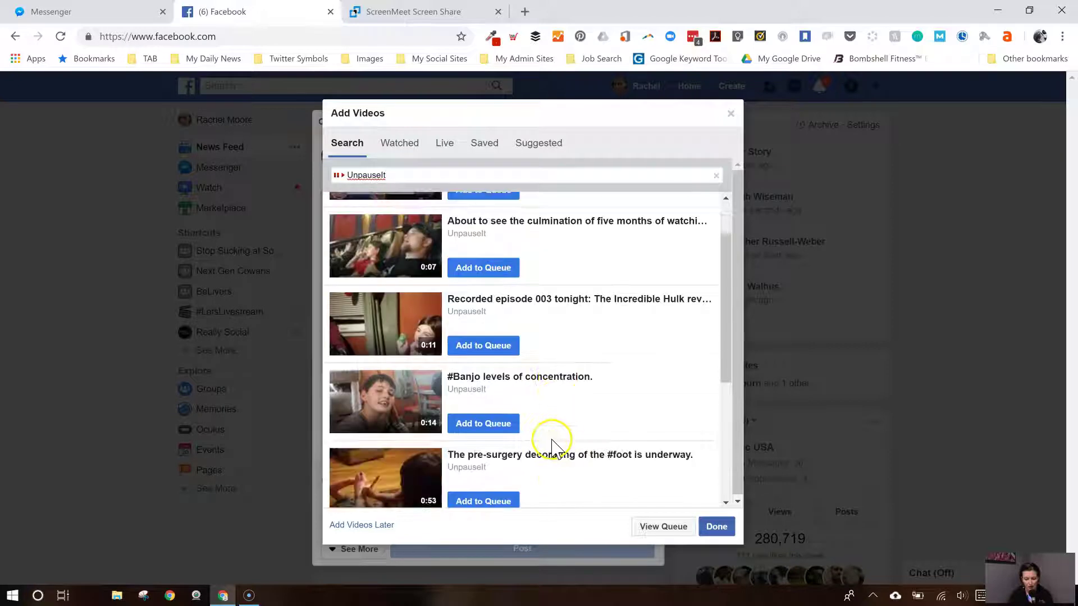
click(498, 430)
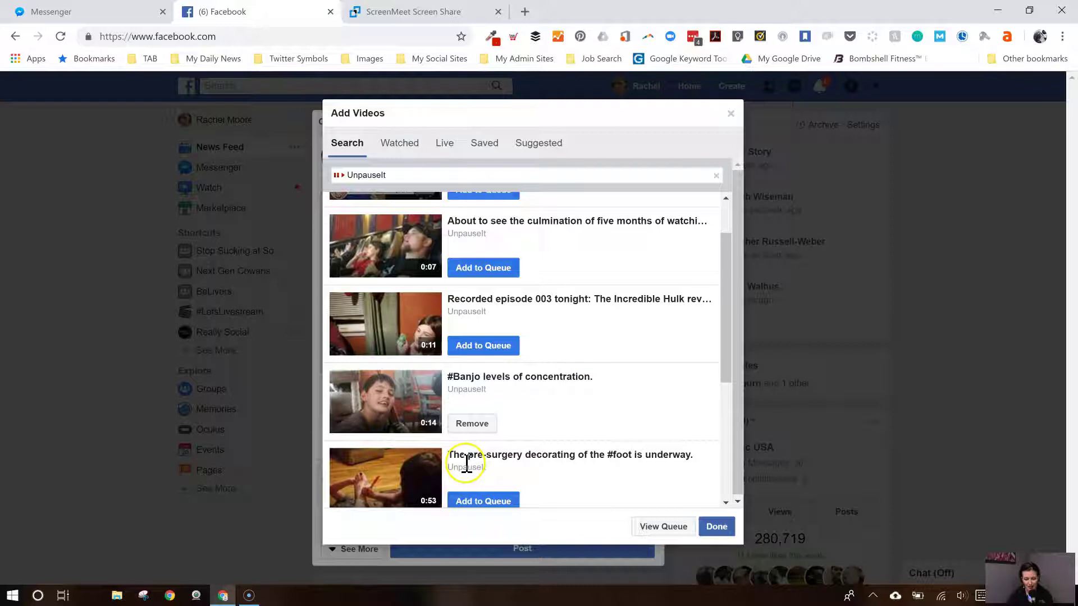
click(483, 502)
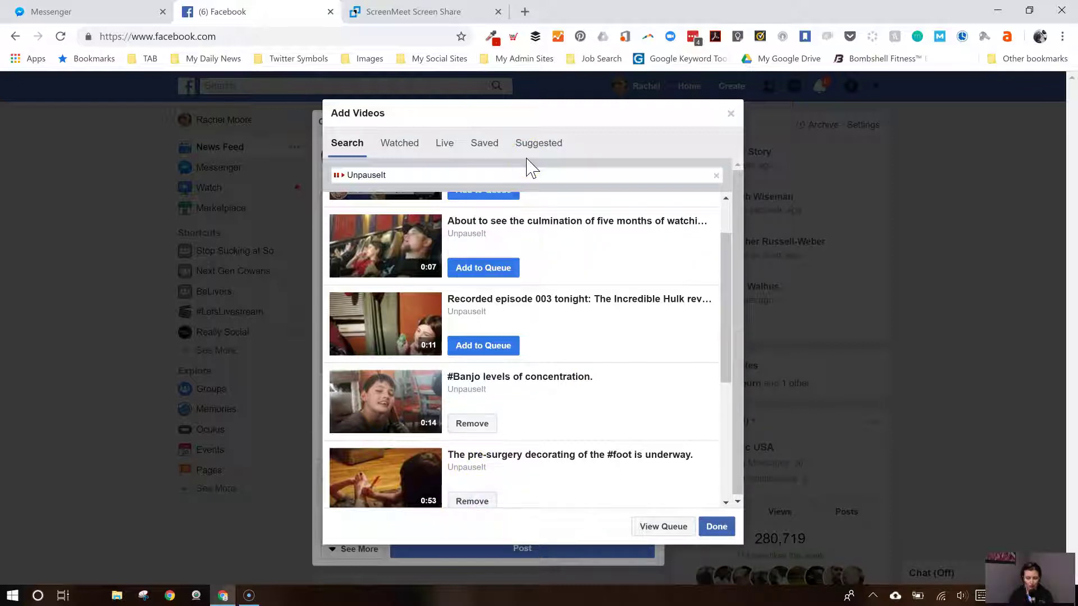
click(400, 144)
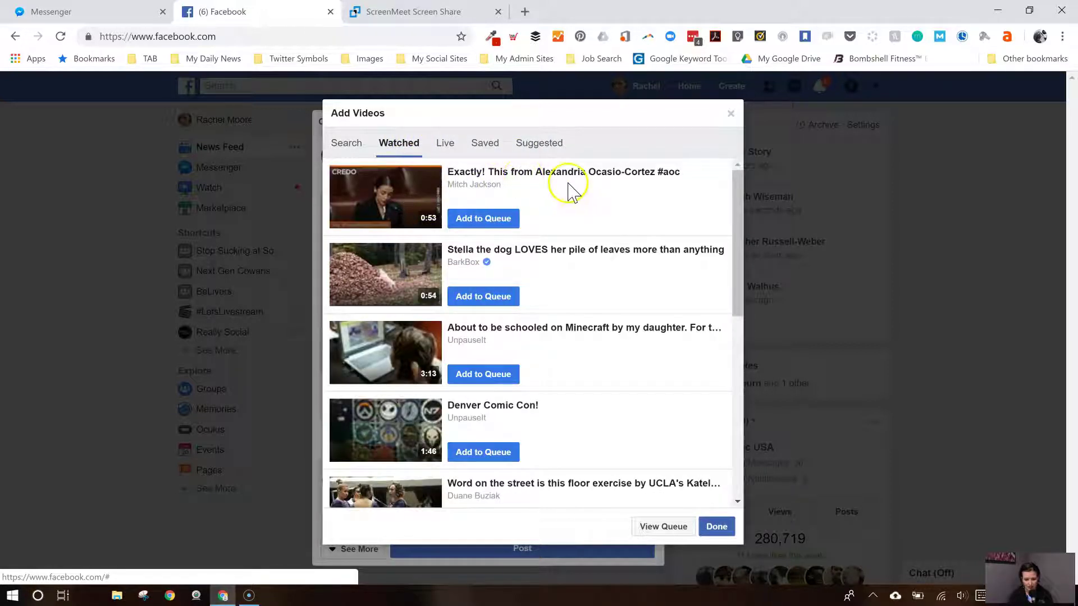
click(479, 303)
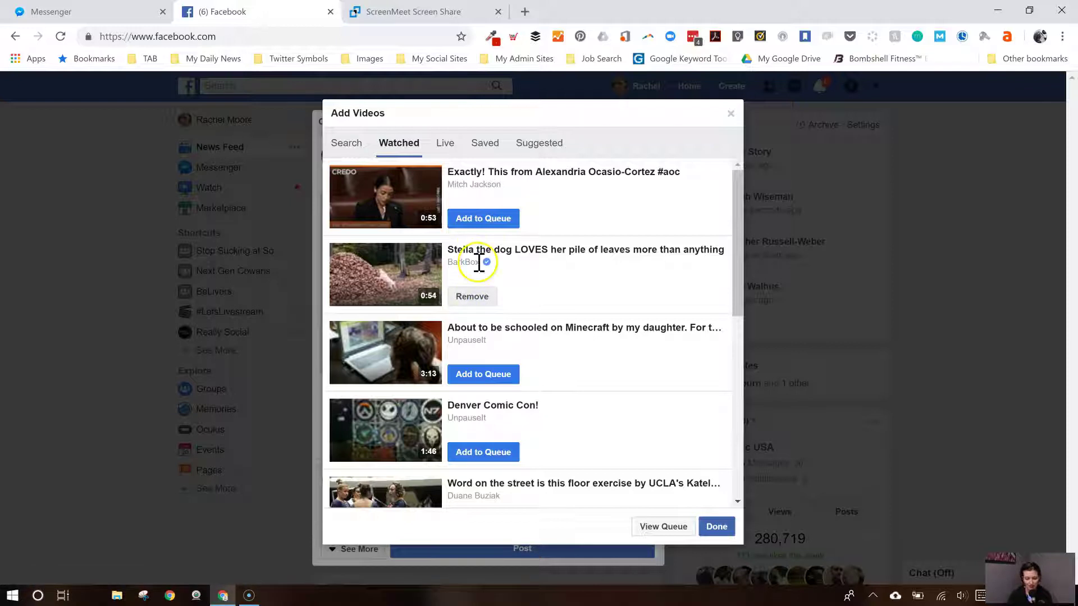
Step: Look through the live videos and the saved videos that can be added to the watch party
click(446, 147)
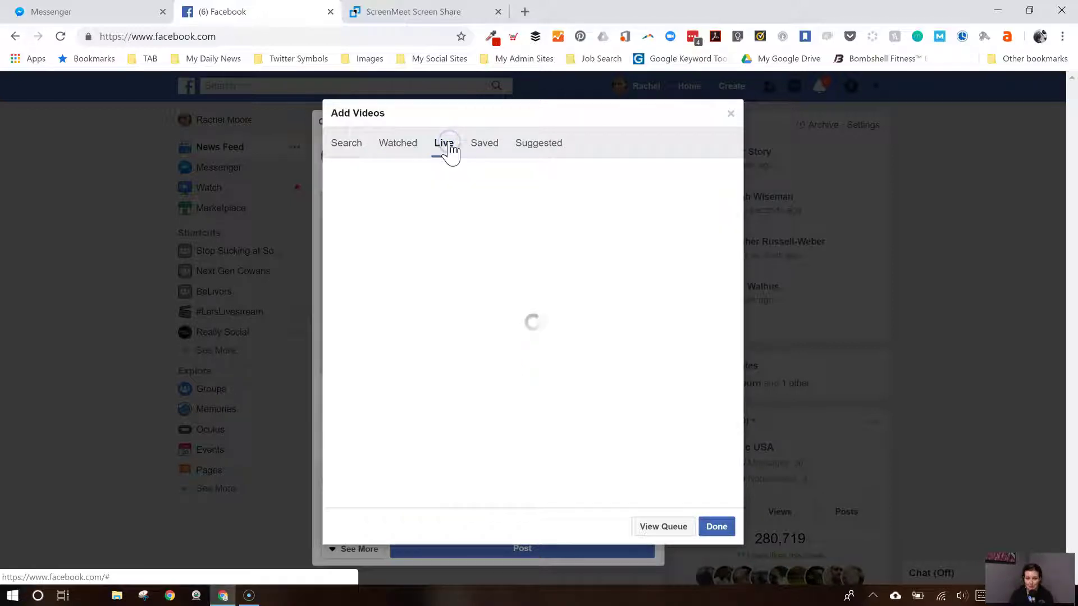
click(485, 226)
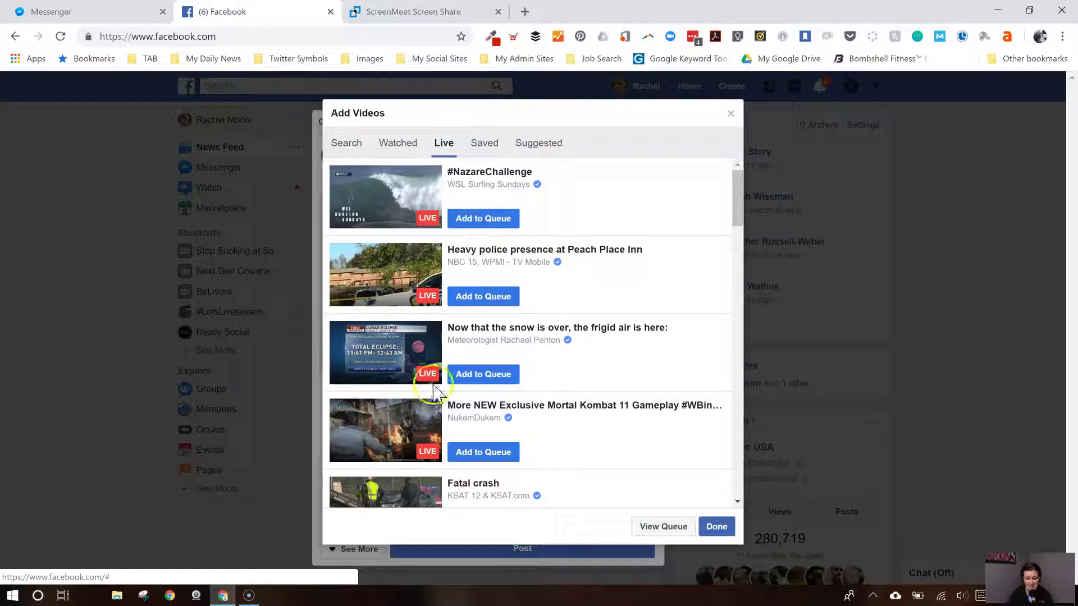
click(515, 454)
click(513, 302)
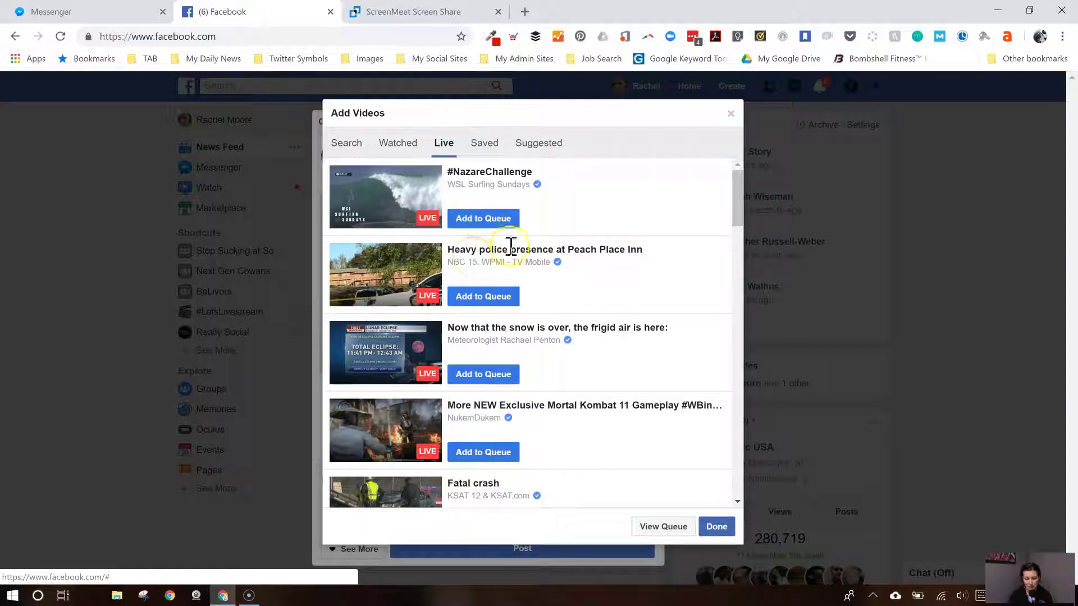
click(638, 385)
scroll(652, 396, down, 2)
scroll(656, 401, down, 3)
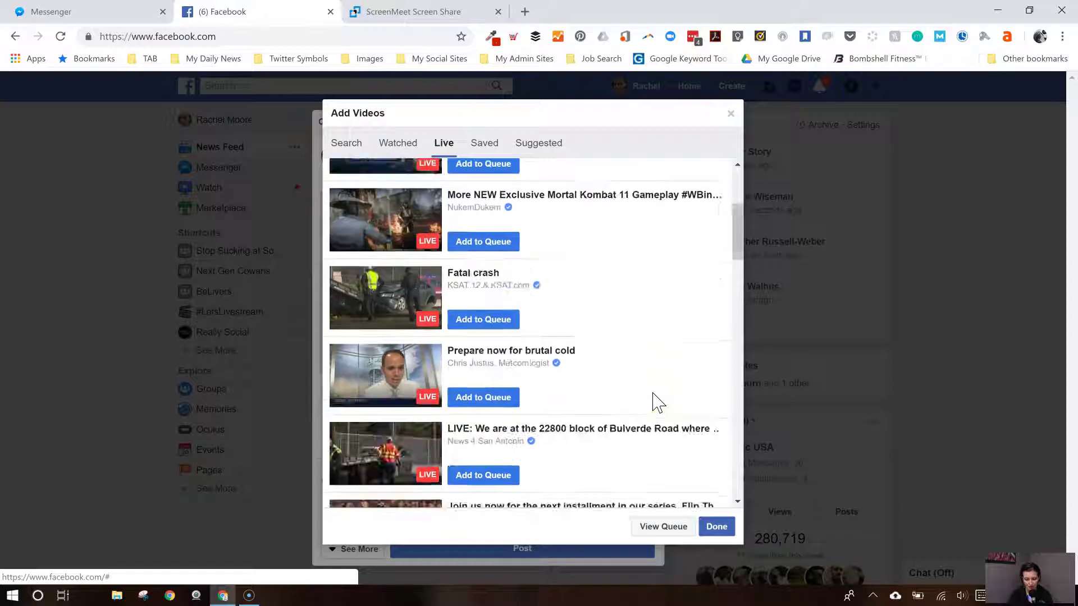
click(599, 198)
click(486, 147)
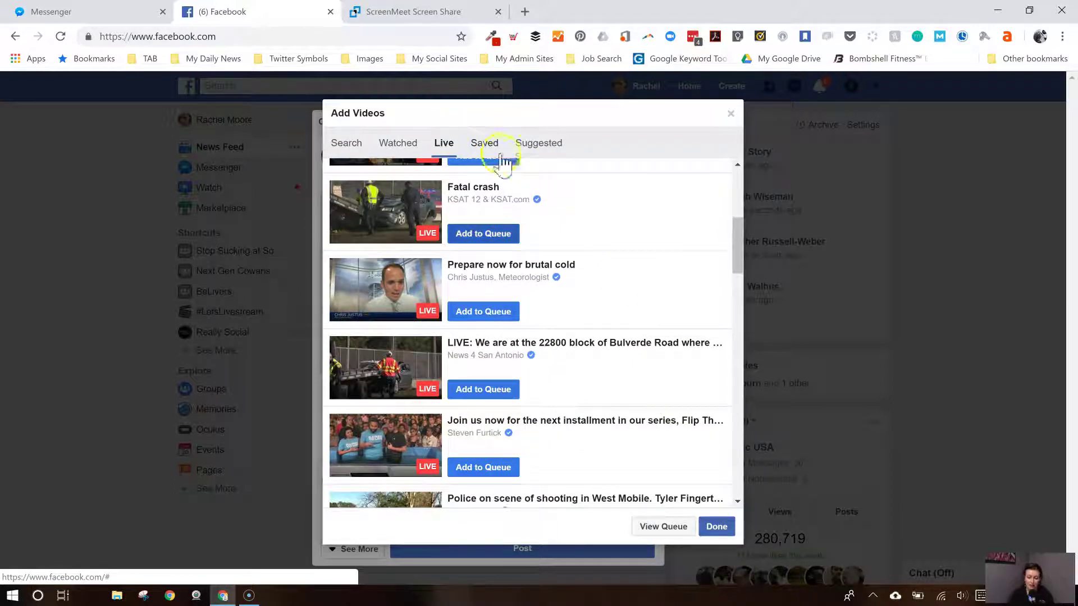
click(483, 146)
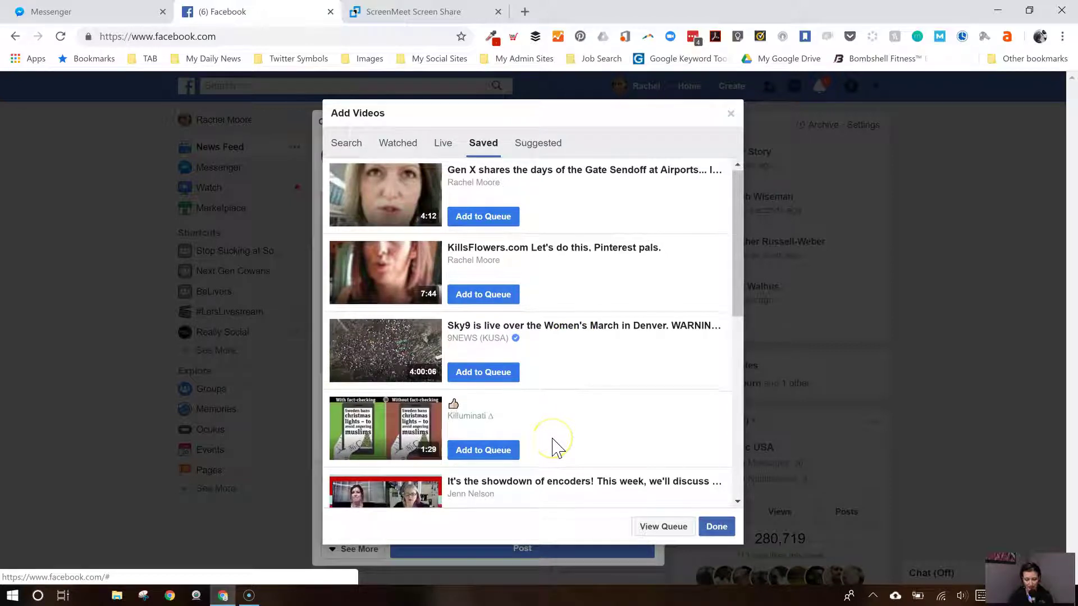
scroll(553, 446, down, 2)
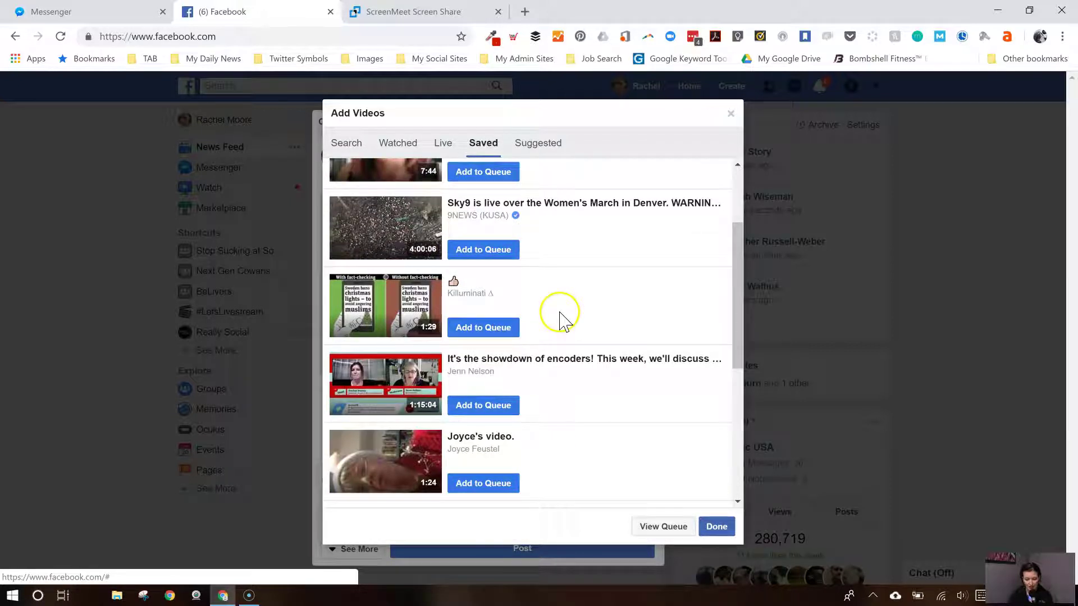
Step: Queue the suggested video "Little Girl Meets Her Bone Marrow Donor", remove the #Banjo video from the queue and finish the selection
click(553, 150)
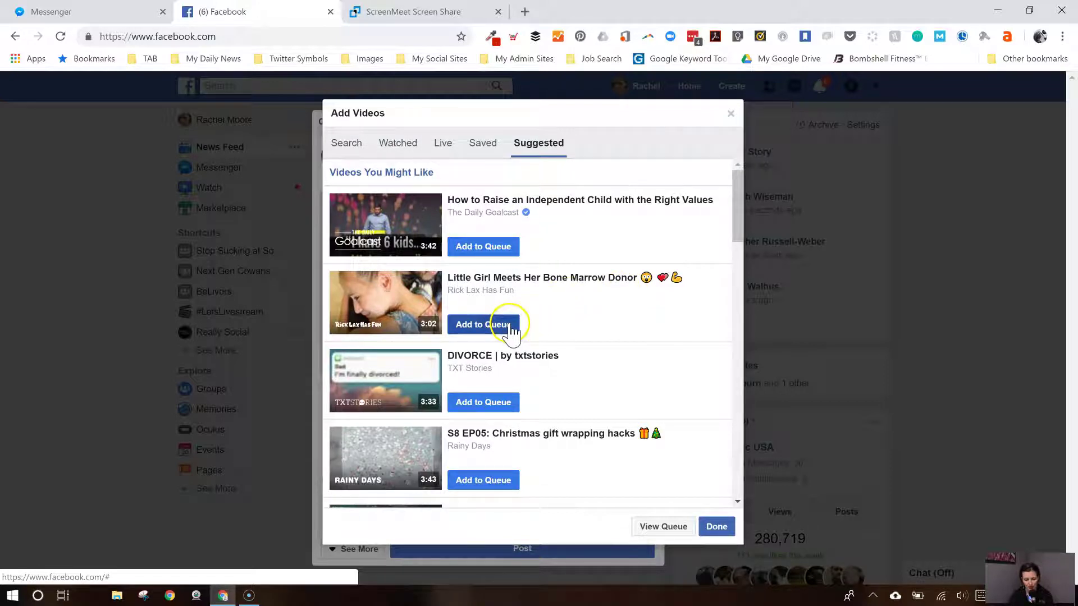
click(480, 325)
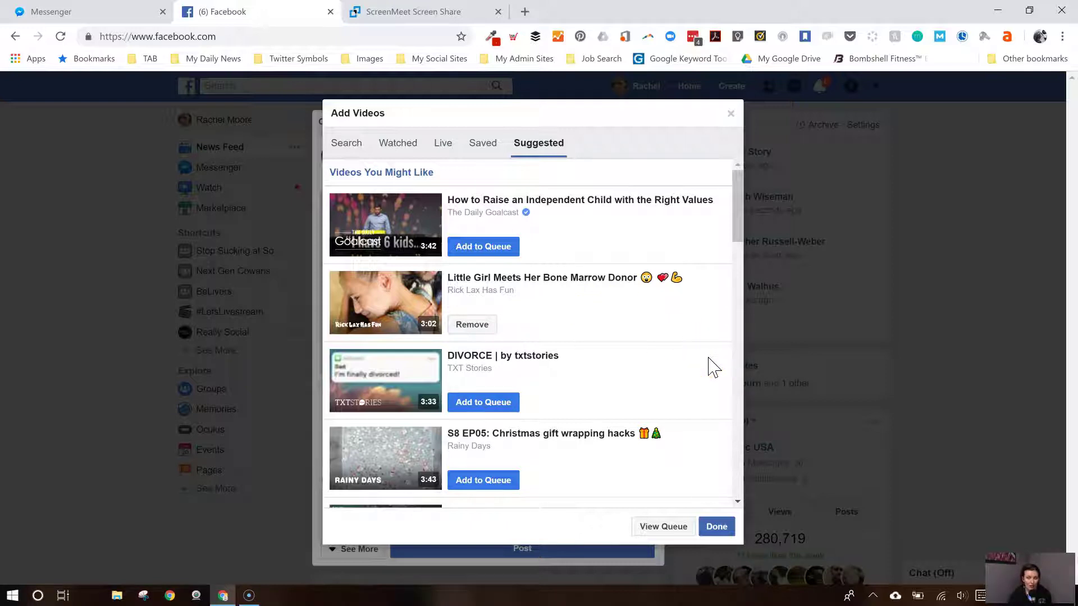
click(658, 531)
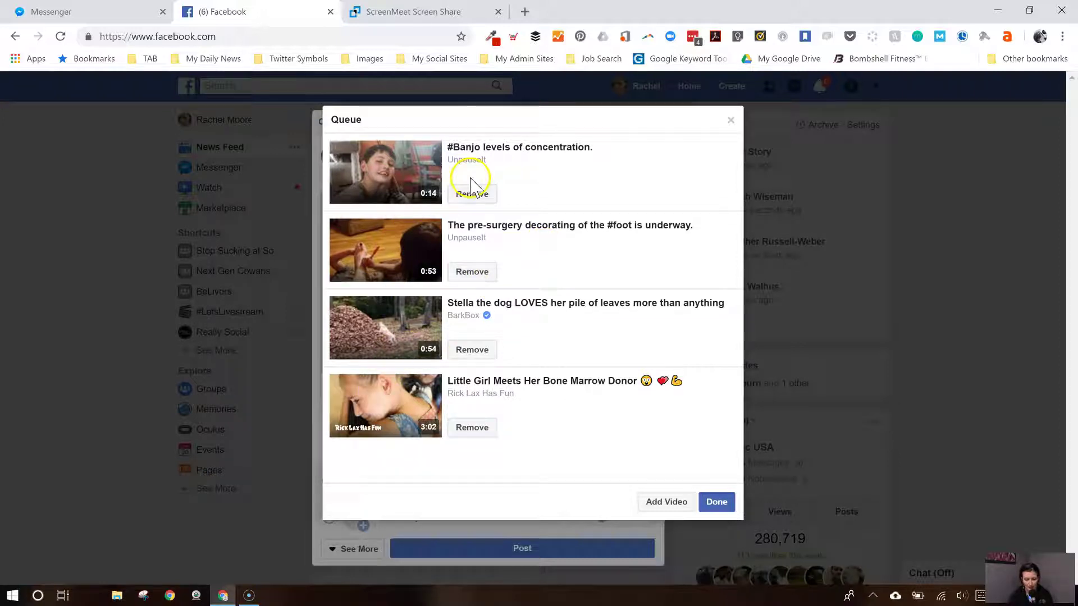
click(471, 195)
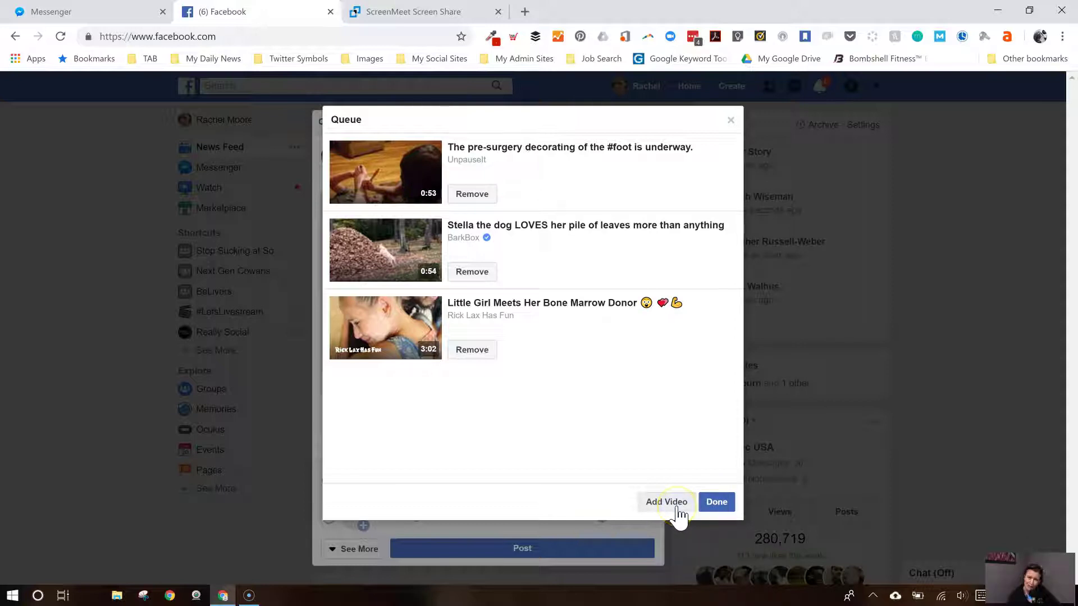
click(718, 501)
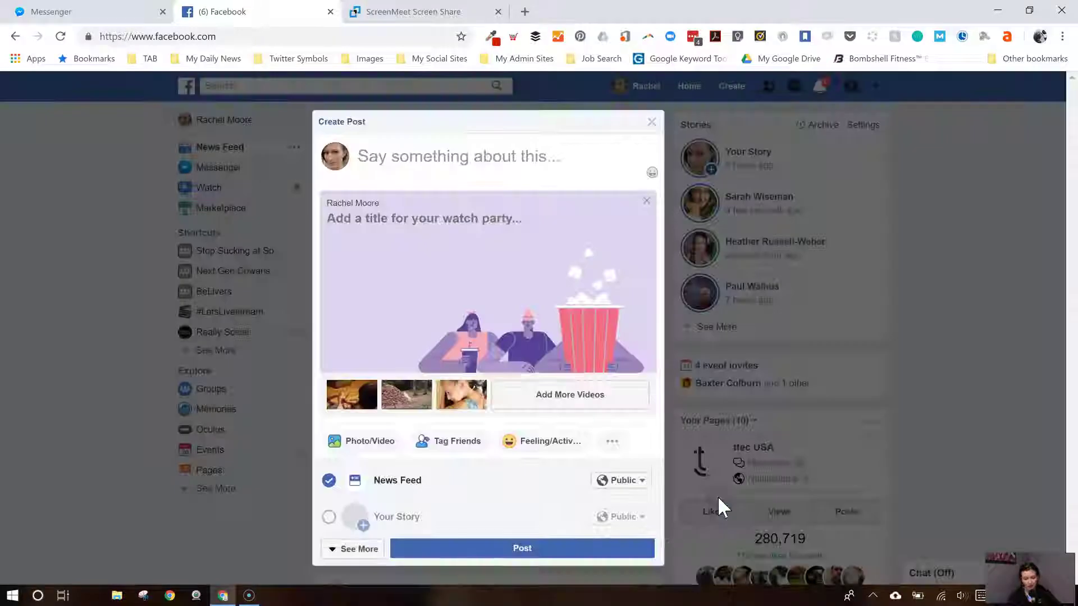
Step: Write the post text "Demonstrating officially the how-to of a Watch Party. Hop in to be on my YouTube how-to video!"
click(474, 158)
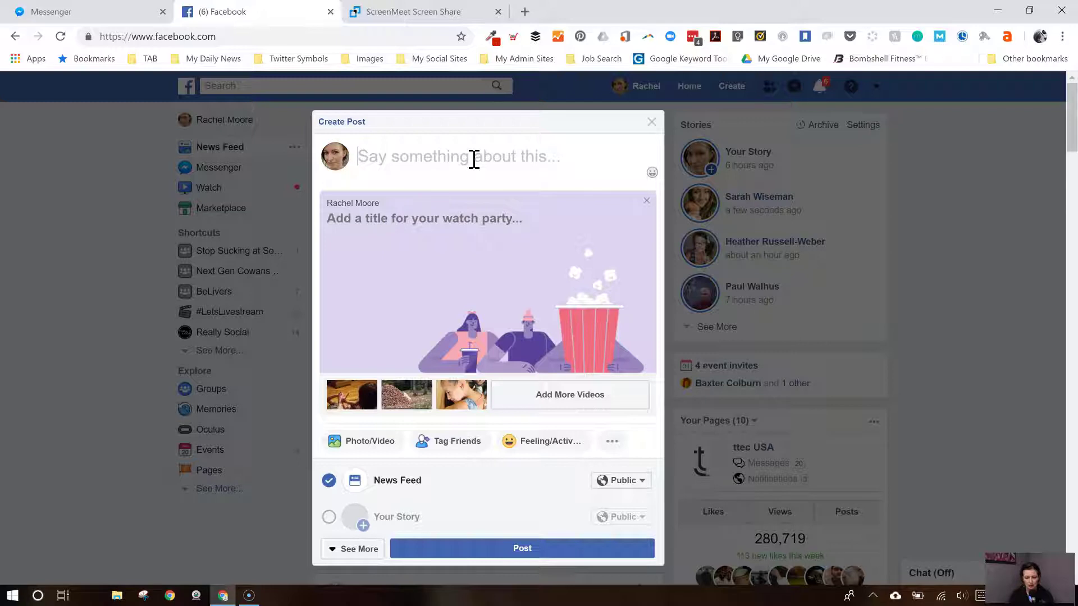
text(Demonstra)
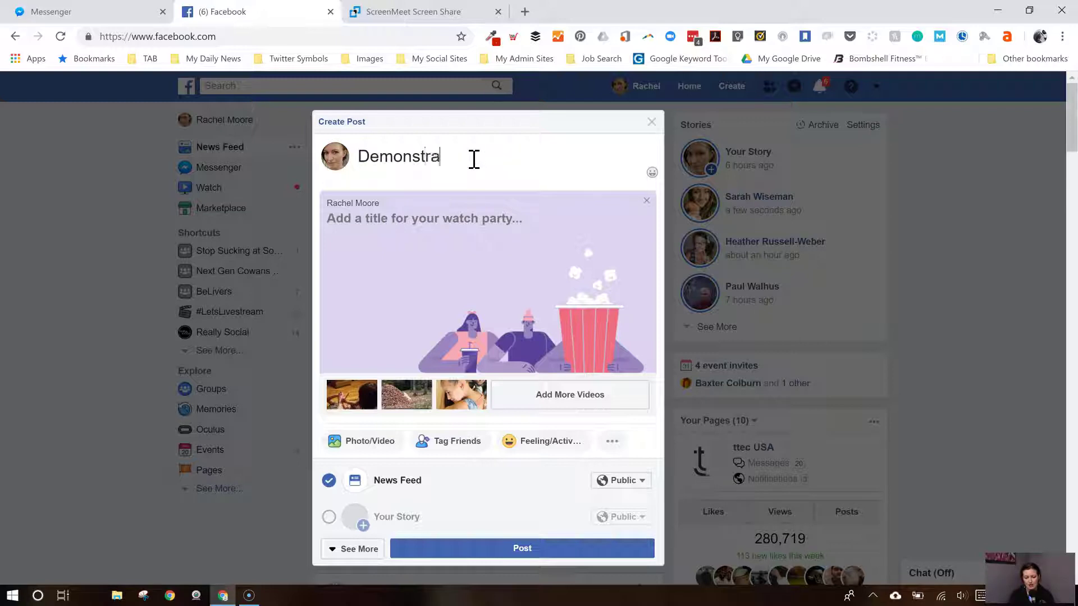
text(ting officially)
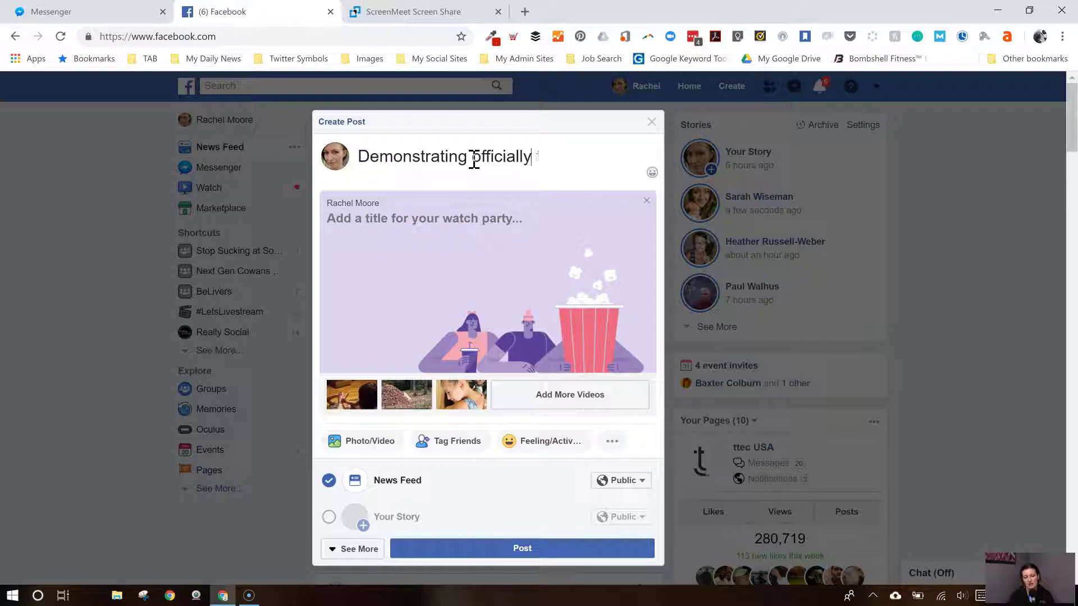
text( the how-to of a )
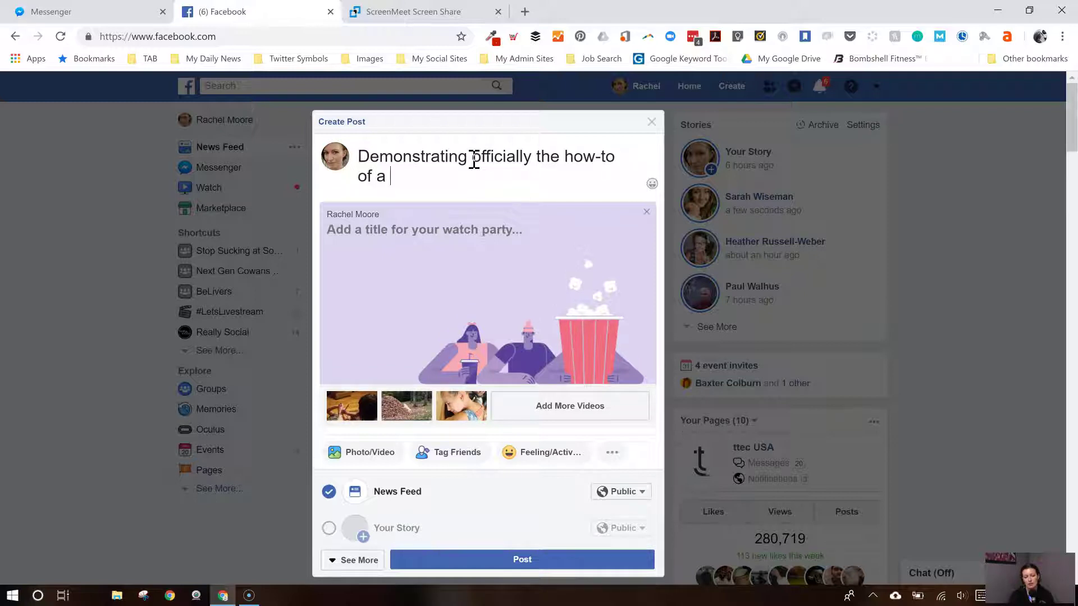
text(Watch Party. Hop)
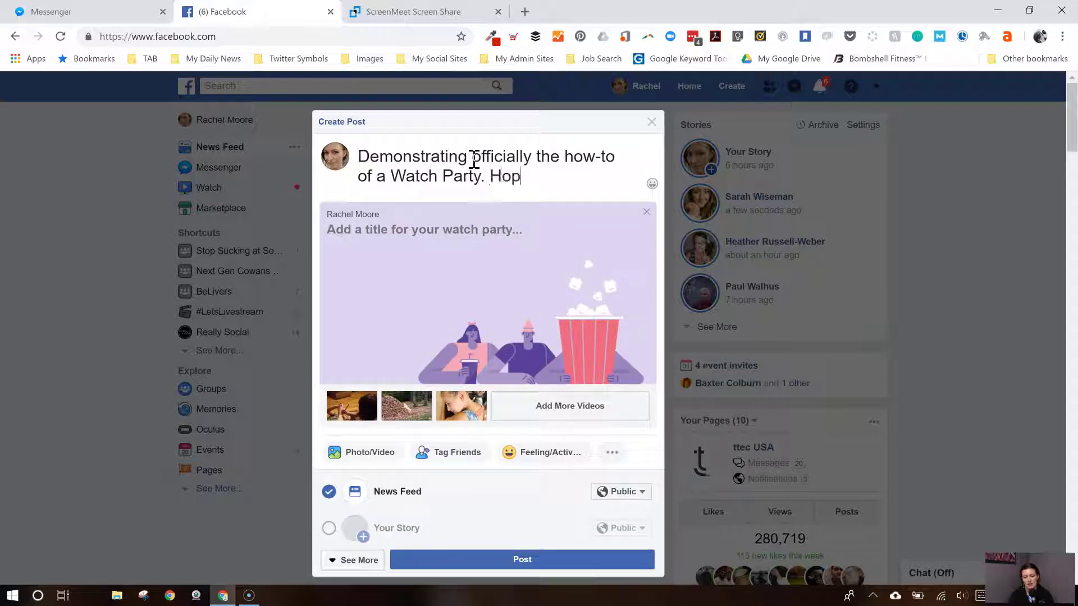
text( in to be on my)
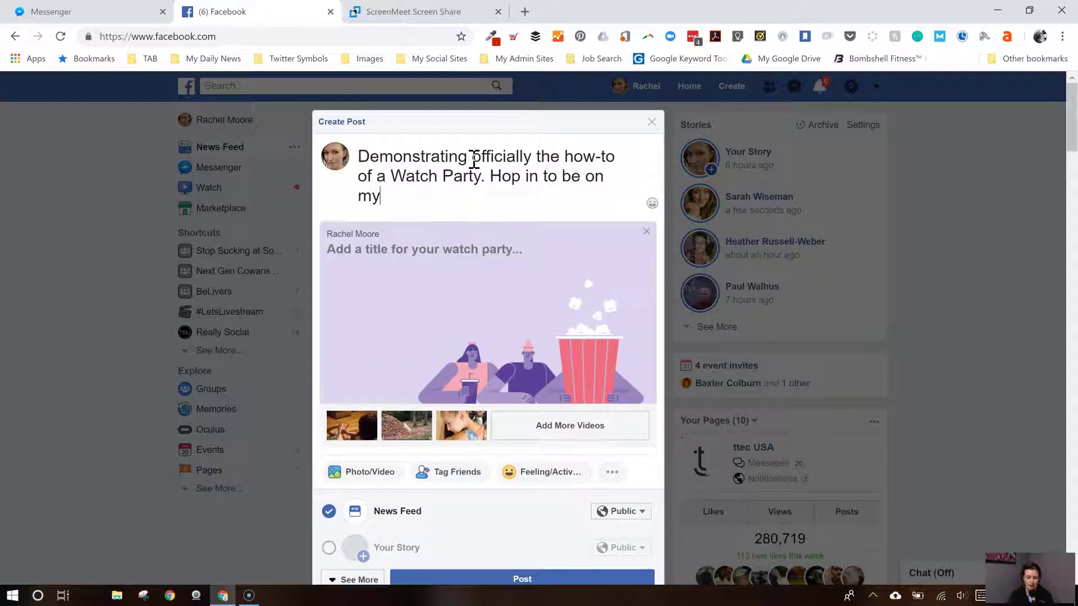
text( YouTube video!)
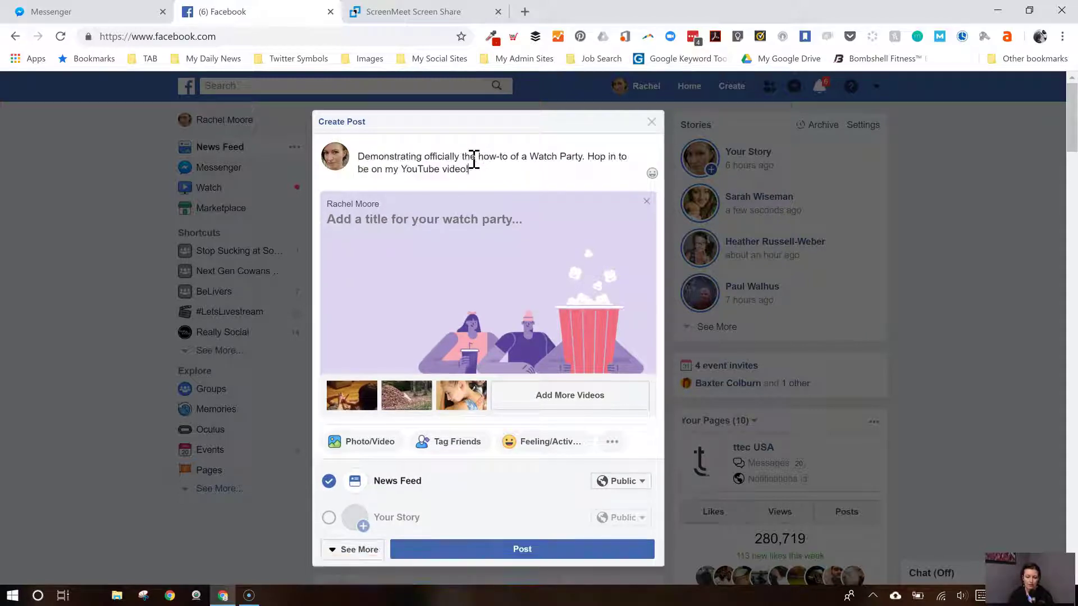
key(BackSpace)
key(BackSpace)
key(BackSpace)
key(BackSpace)
key(BackSpace)
key(BackSpace)
text(how-to video!)
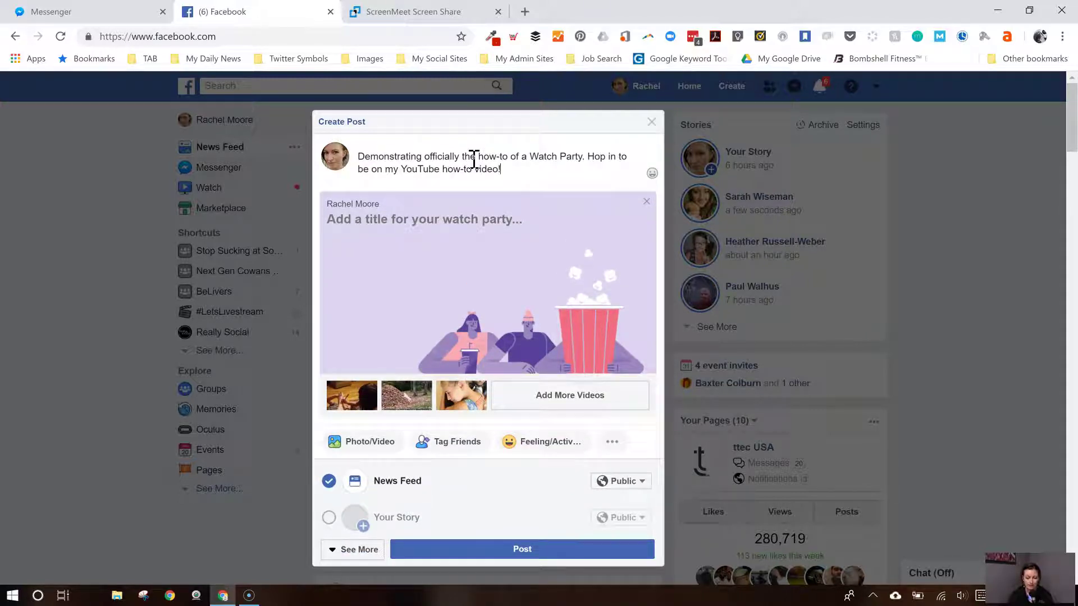
Step: Title the watch party "Randoms for Demo" and publish the post to the News Feed
click(417, 219)
text(R)
key(BackSpace)
text(Randoms for Demo)
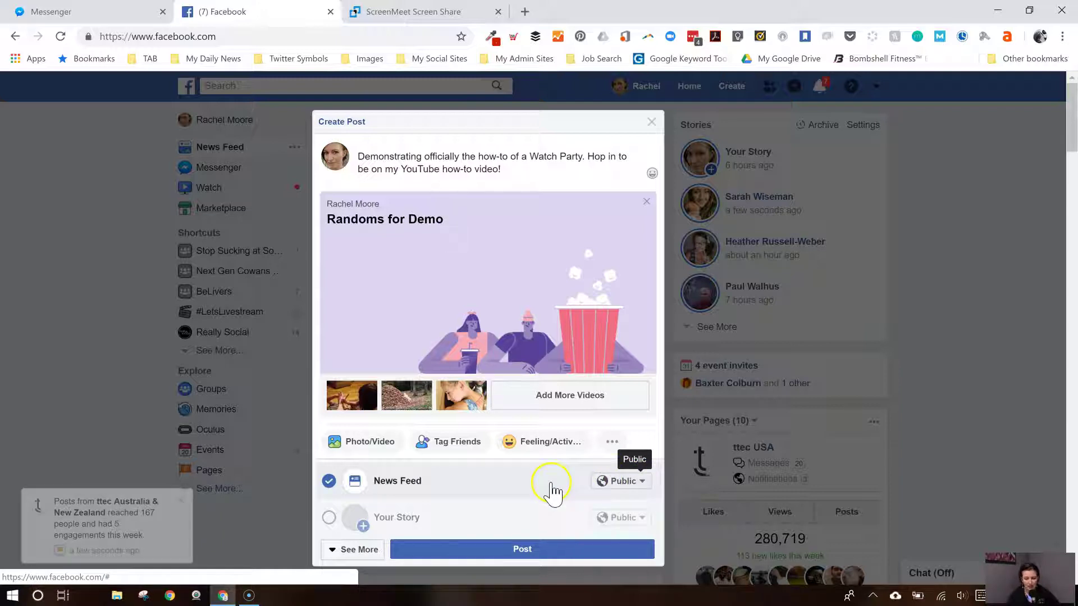
click(513, 553)
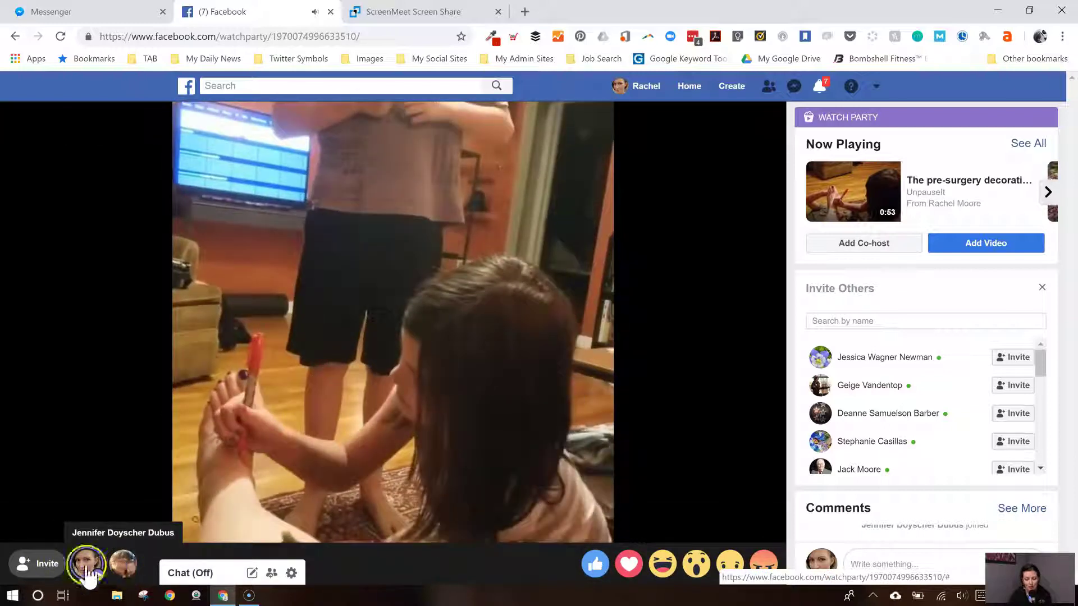
Step: Search the watch party's invite list by a friend's first name, invite the matching friend and finish inviting
click(44, 564)
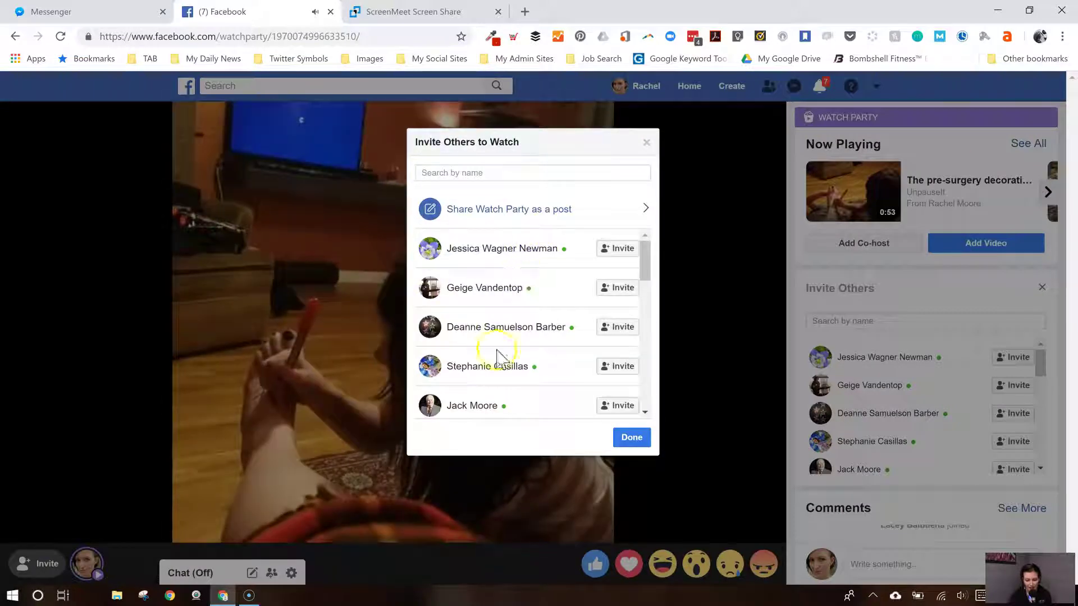
click(500, 173)
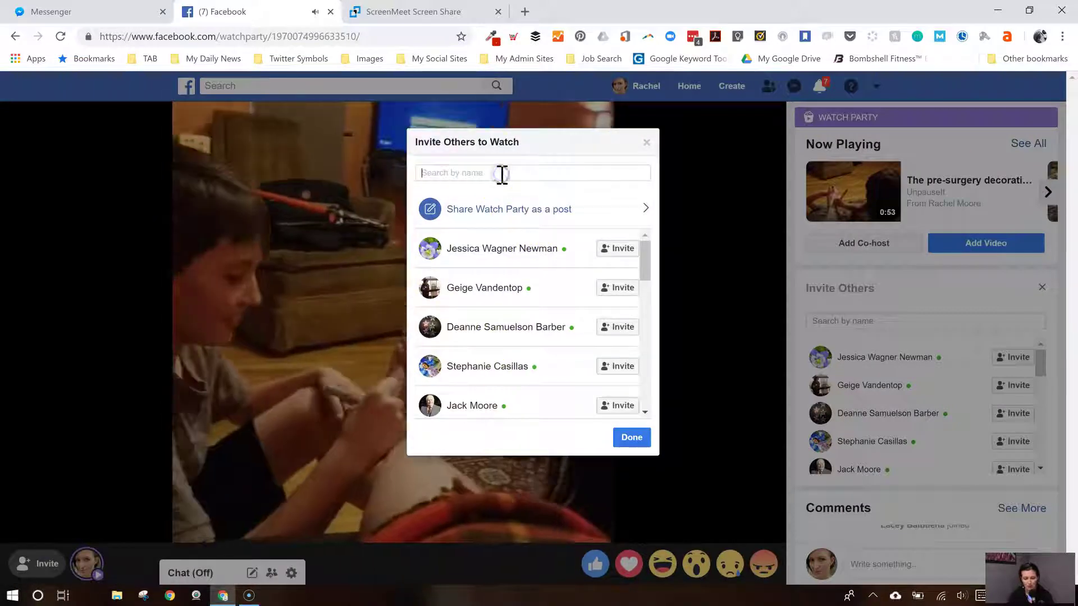
text(jerem)
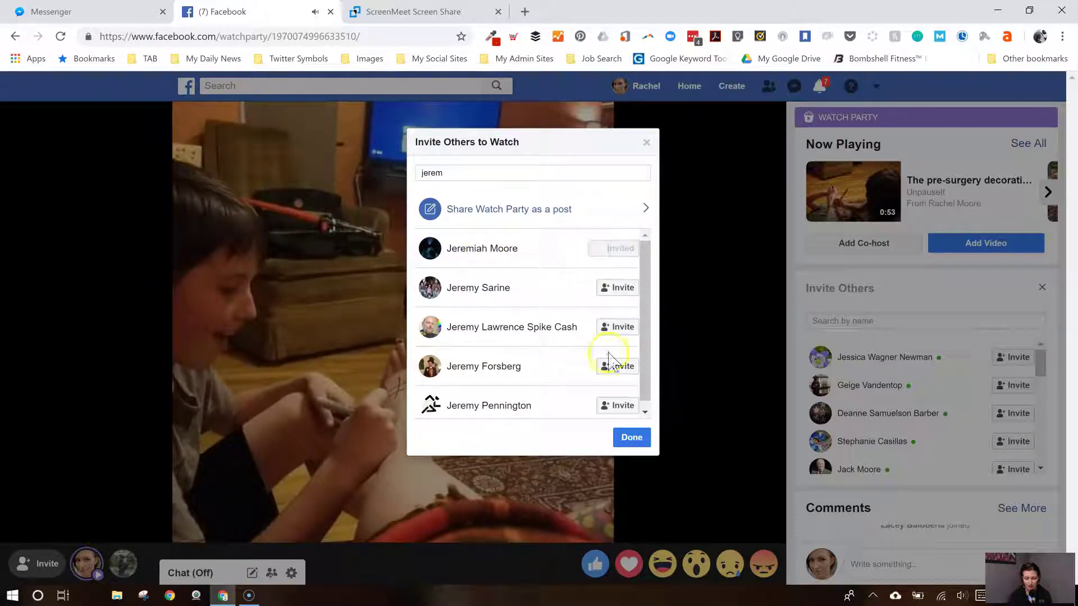
click(634, 441)
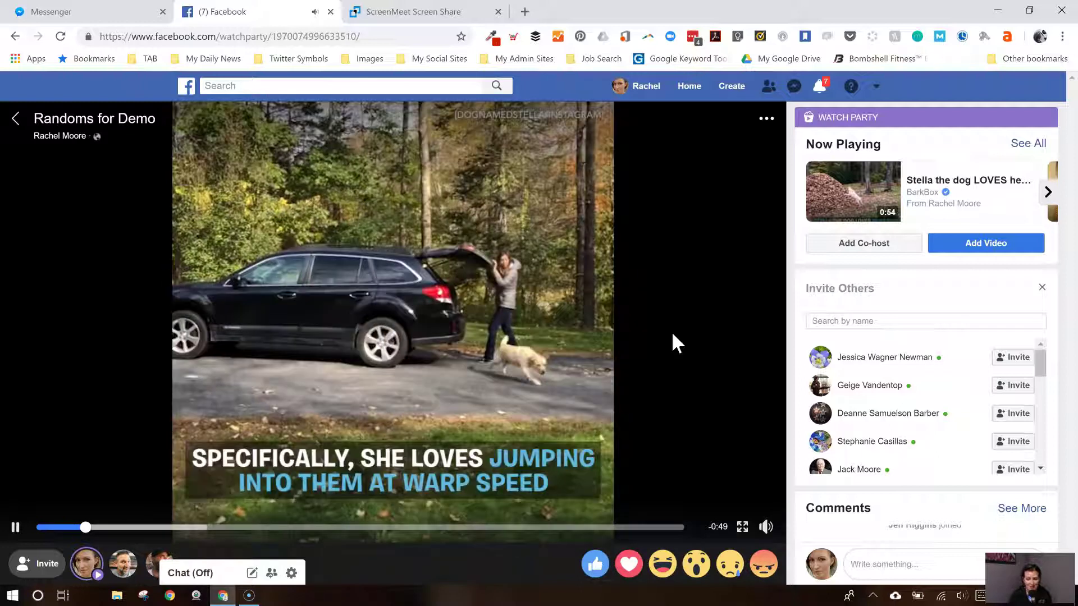
Step: Expand the comments, post "Hi everyone! Recording a how-to!" and react to the playing video with Wow and Love
click(671, 330)
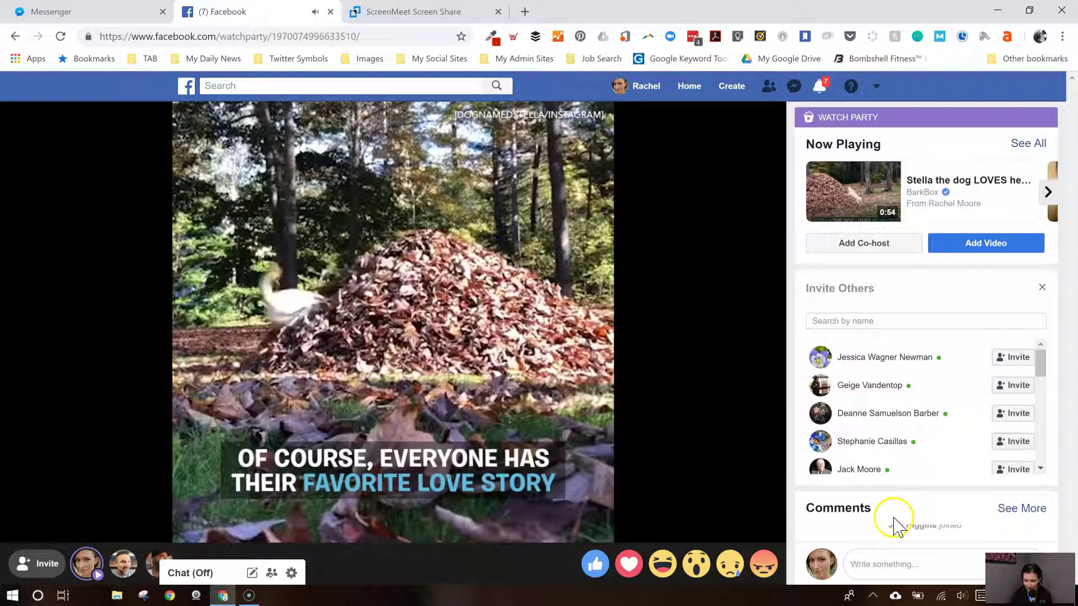
click(1030, 509)
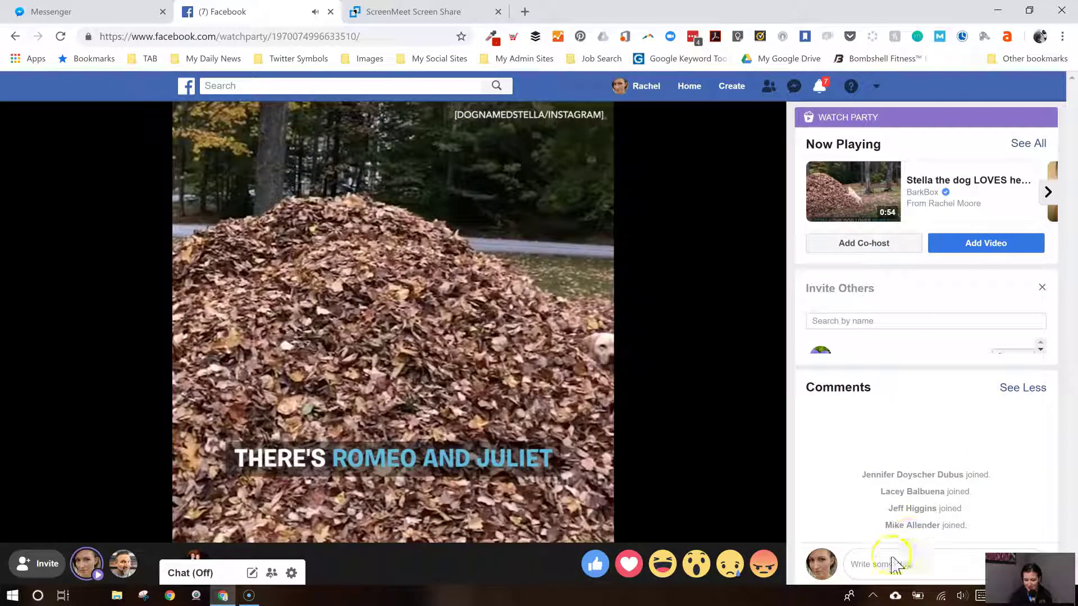
click(889, 565)
text(H)
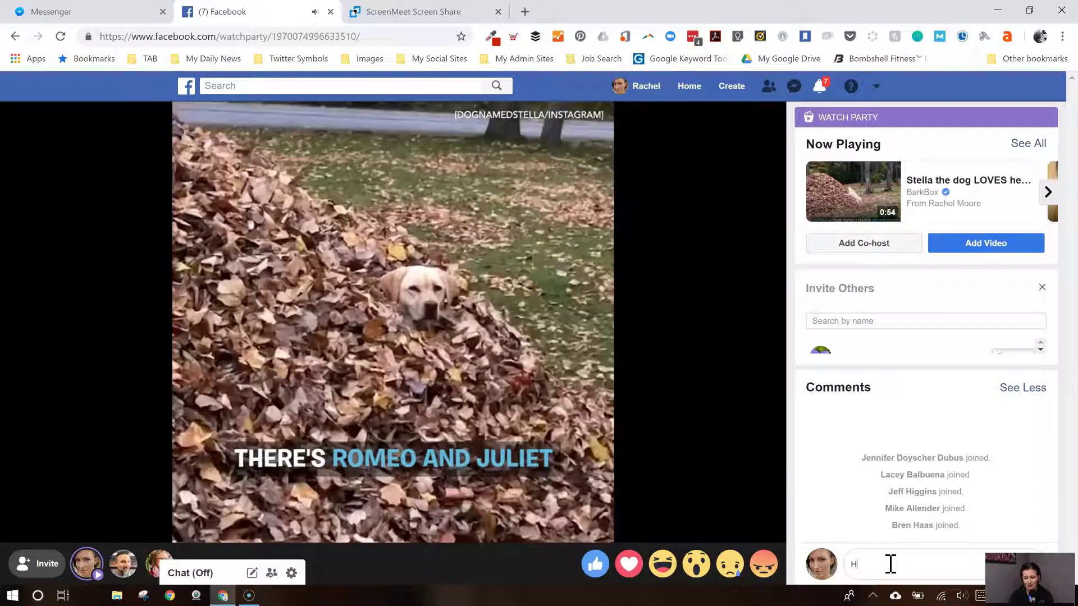
text(i everyone! Re)
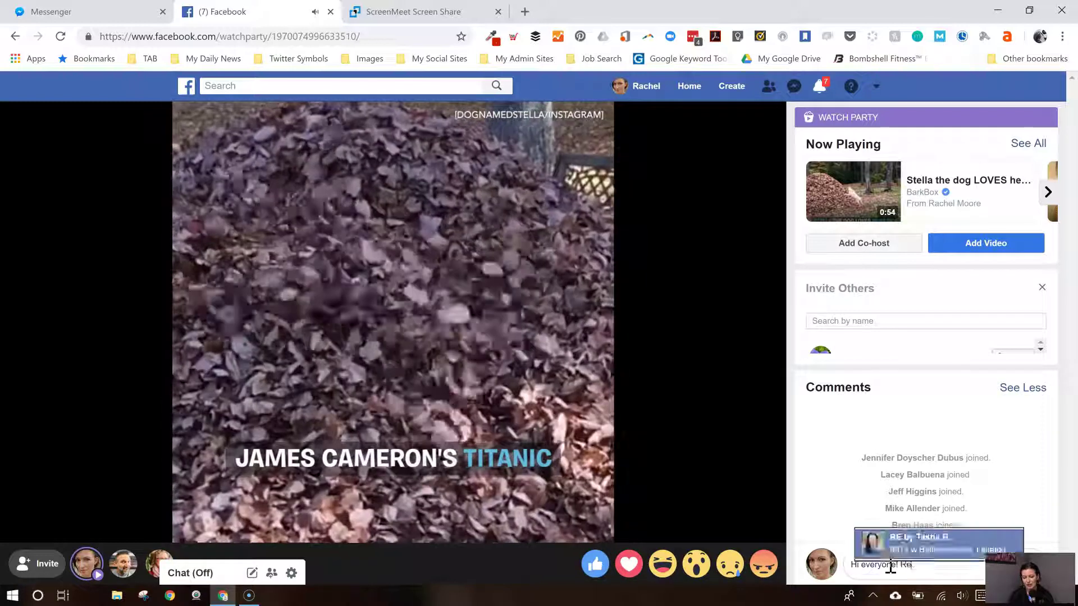
text(cording a how-to!)
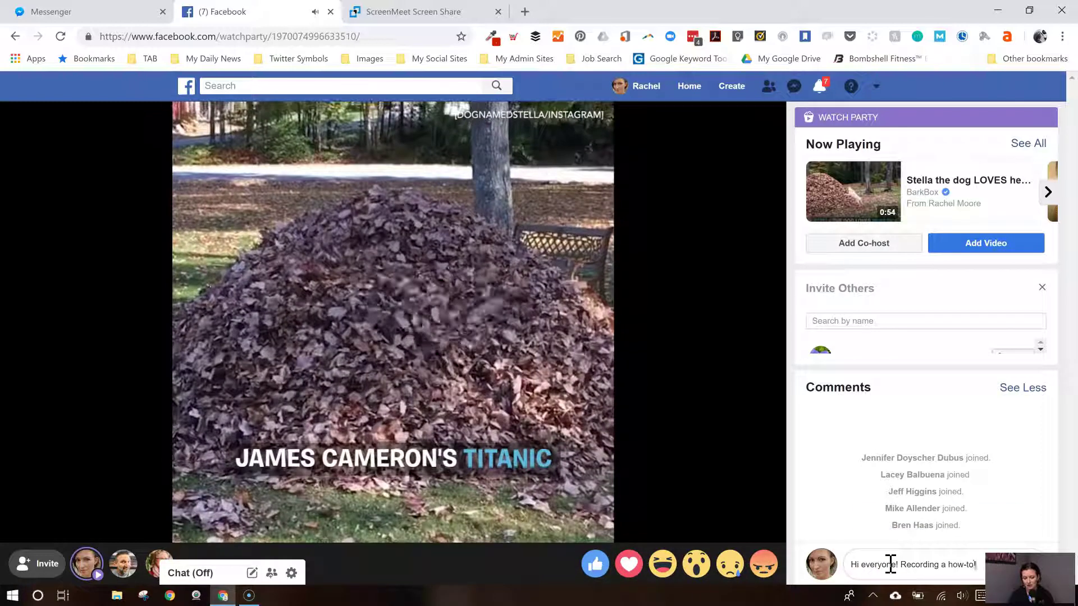
key(Return)
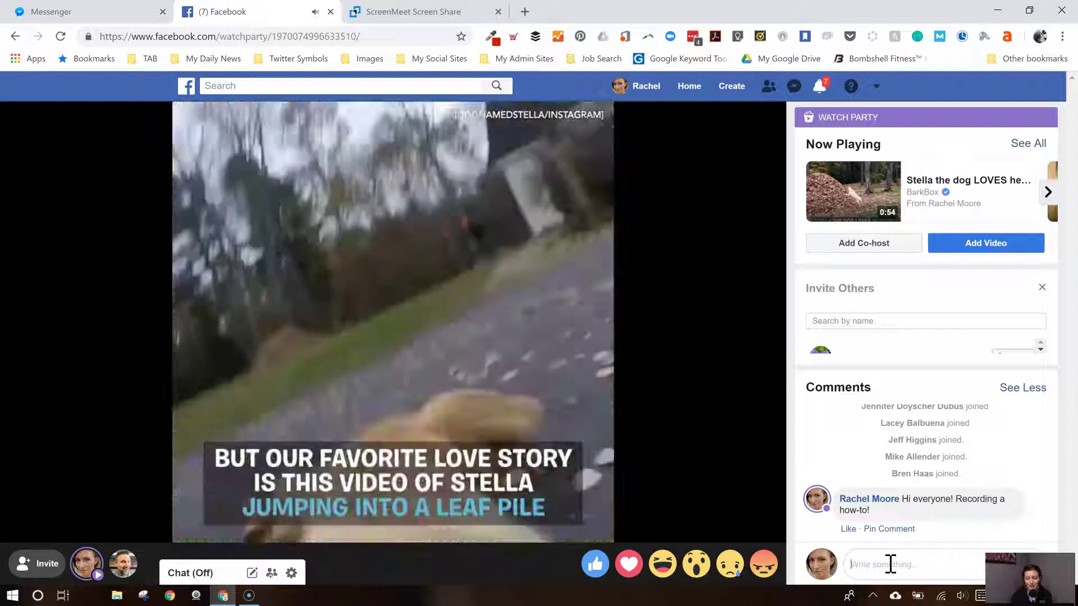
click(700, 569)
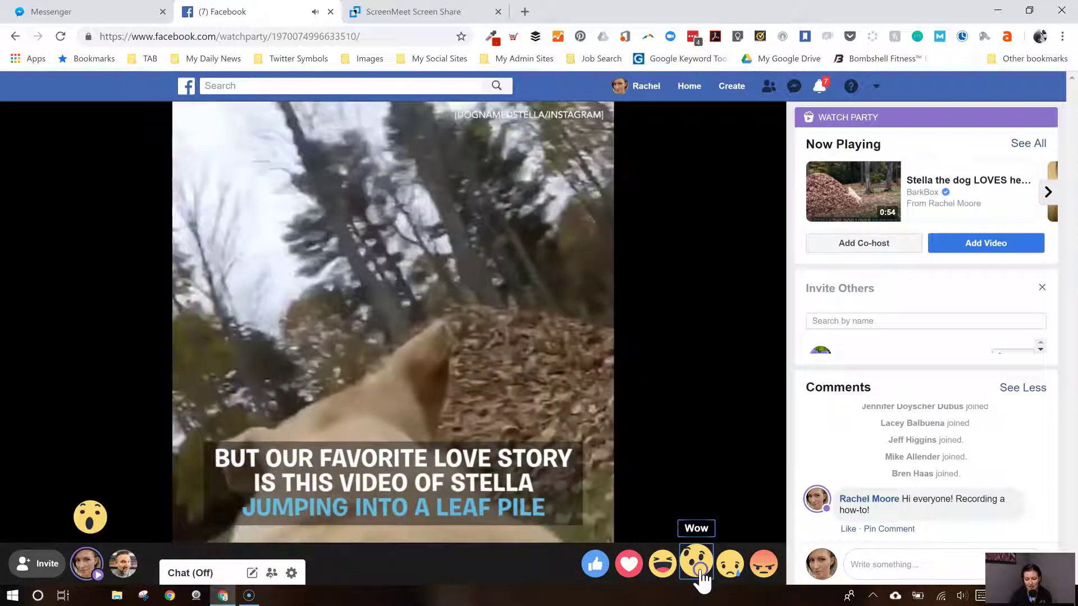
click(639, 572)
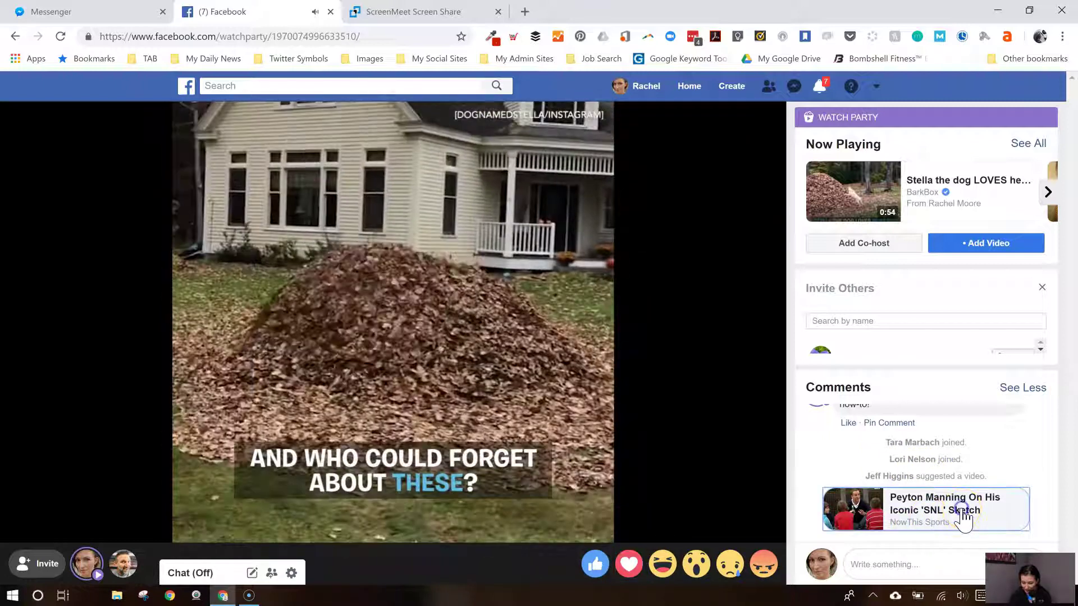
Step: Add the viewer-suggested video "Peyton Manning On His Iconic 'SNL' Sketch" to the queue and like the viewer's waving-hand comment
click(964, 516)
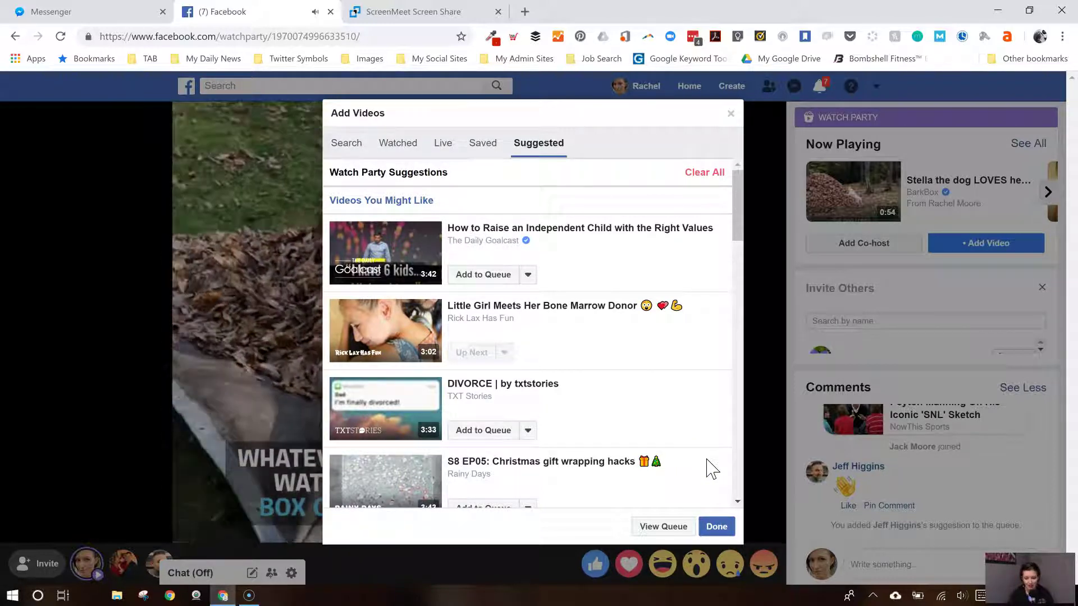
click(717, 527)
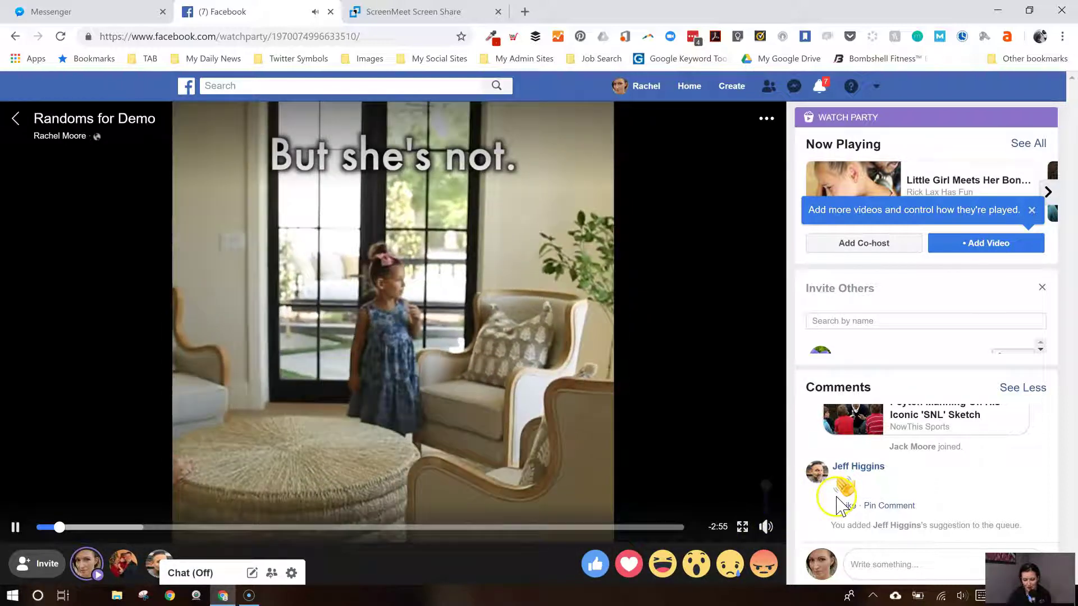
click(848, 506)
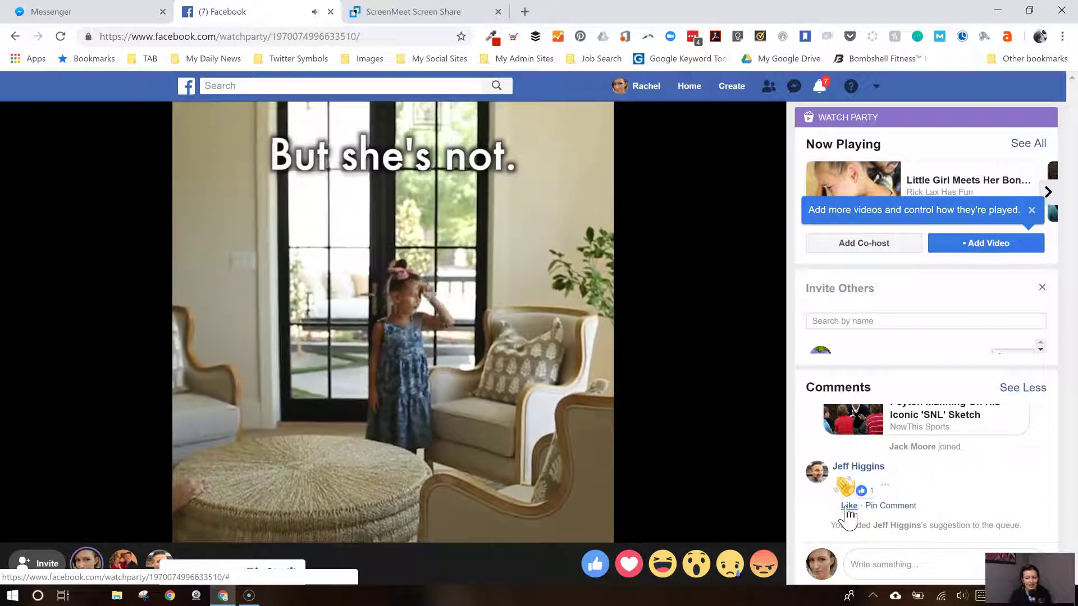
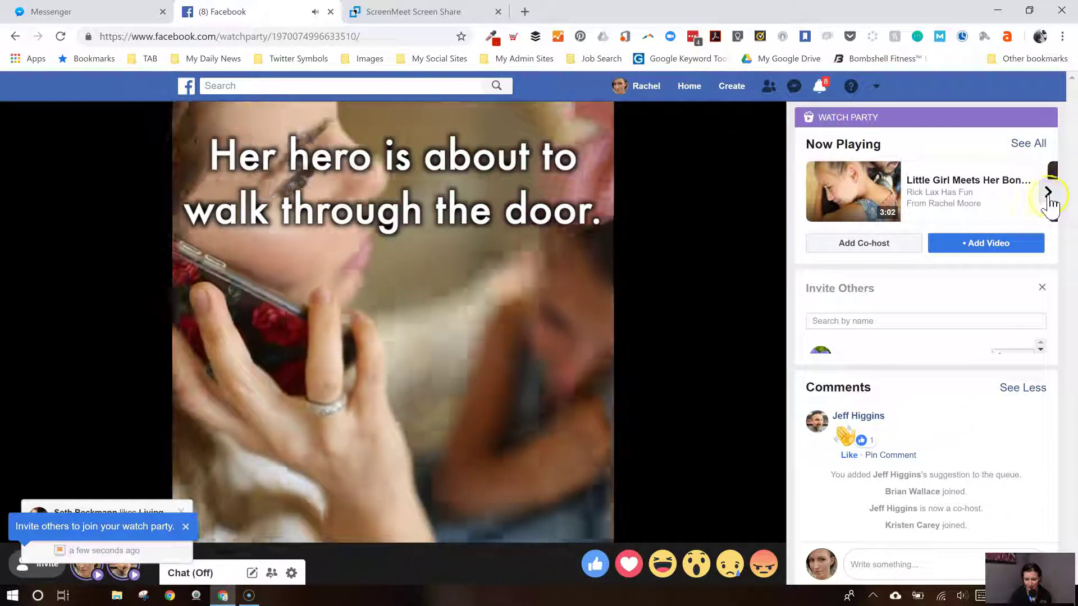
Step: Show the next video in the queue and dismiss the invite tip and the notification pop-up
click(1048, 193)
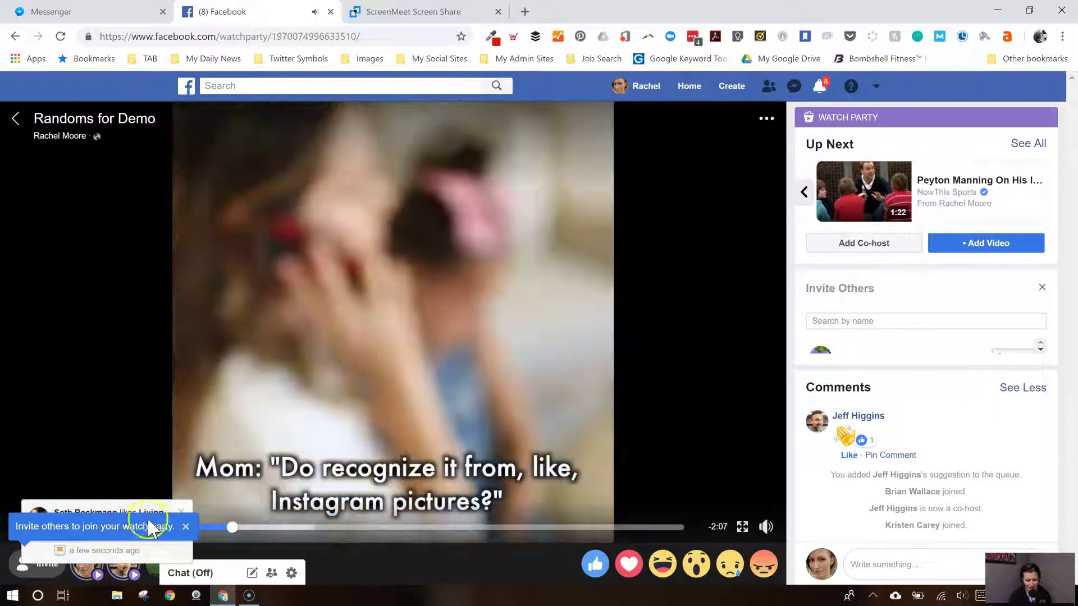
click(185, 526)
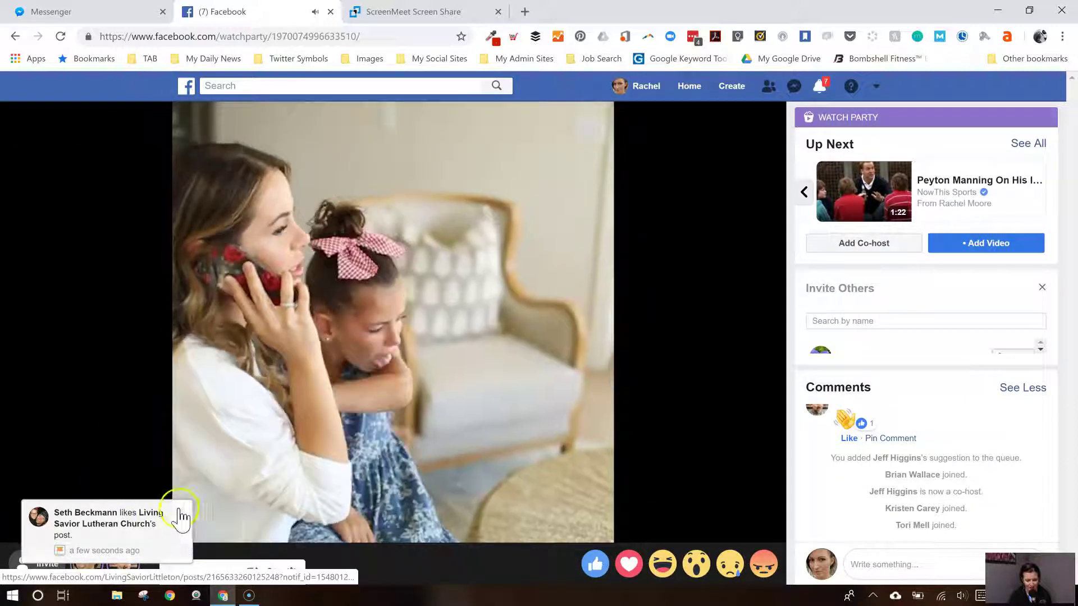
click(183, 512)
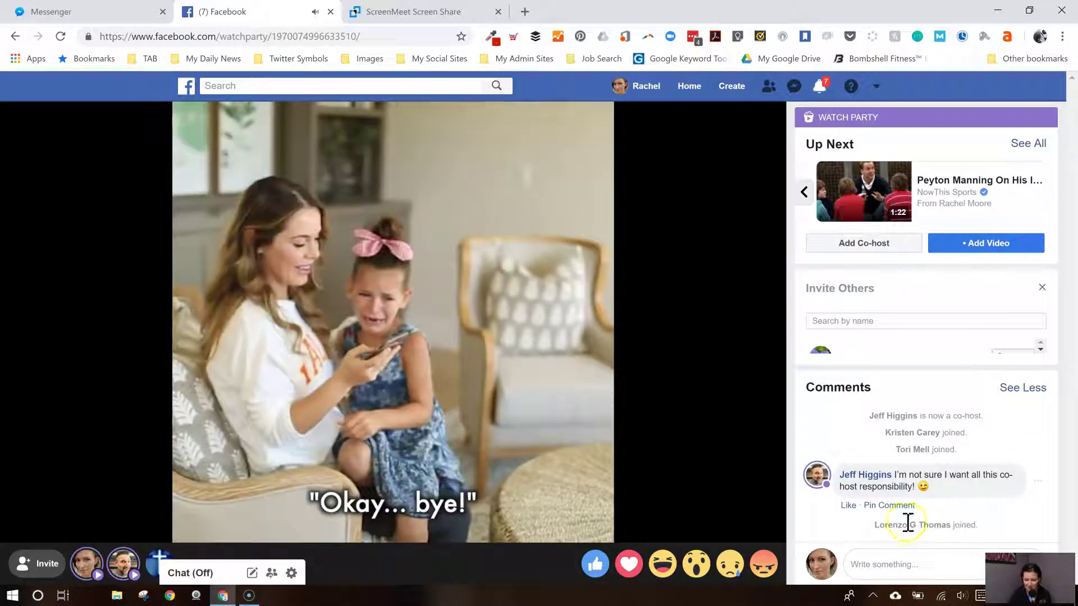
Step: Post the comments "Too bad!", "It's just a demo, yo" and "Didn't mean to laugh!" and go to the newest comments
click(866, 564)
text(This)
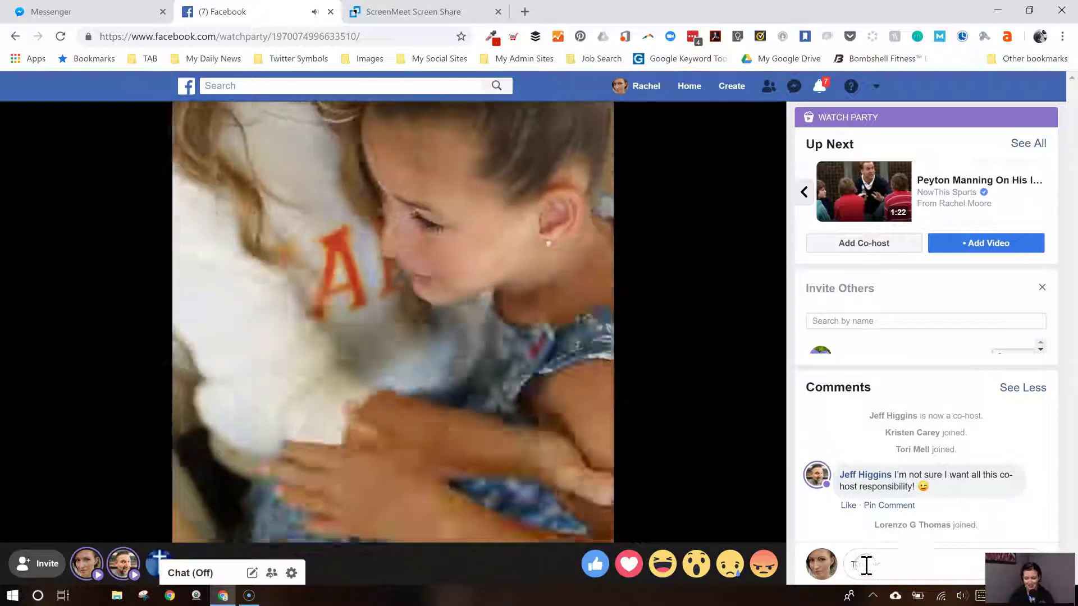
key(Return)
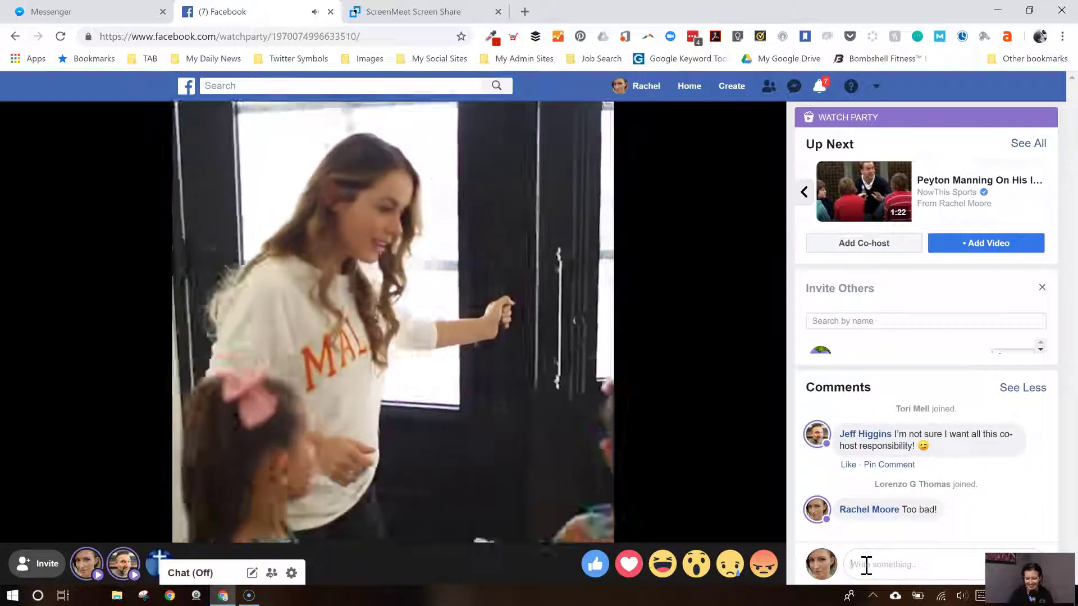
text(It's jus)
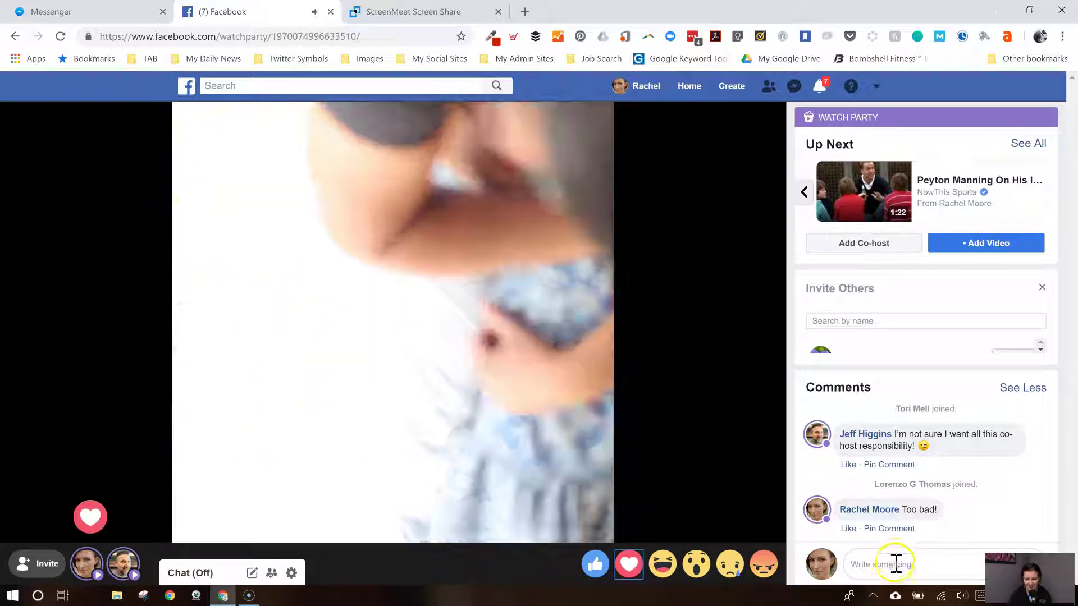
text('t mean)
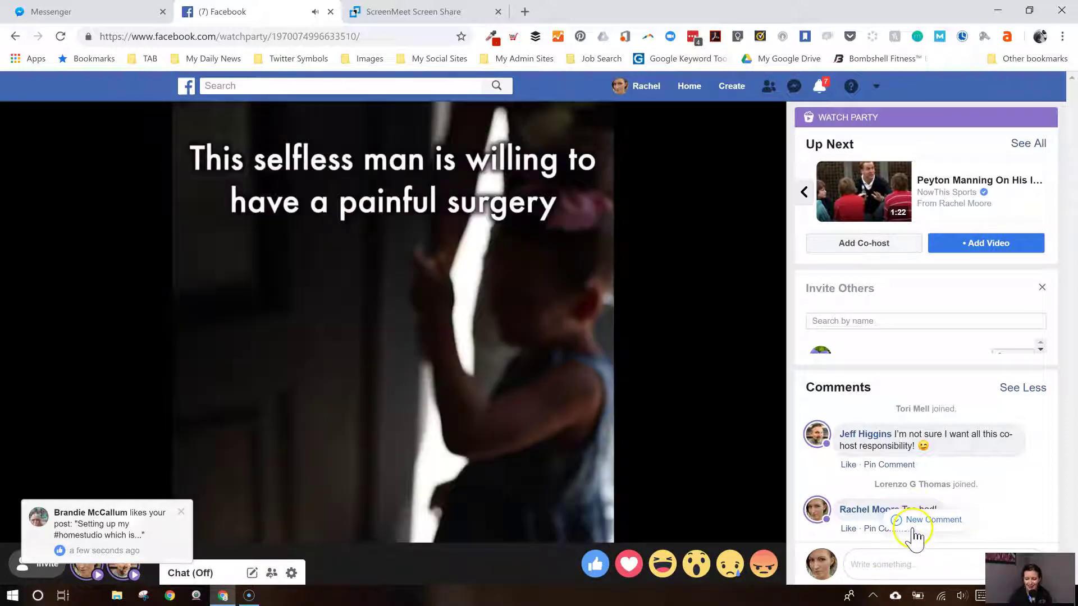
click(915, 533)
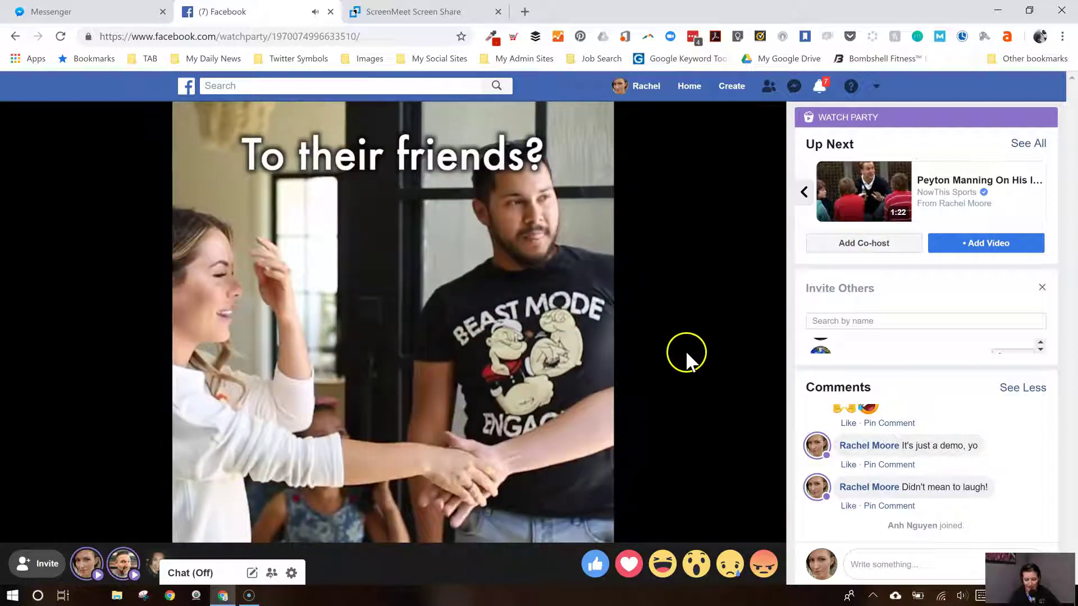
Step: Like the co-host's "I got hearts for you!" comment and react to the playing video with Love and Like
mouse_move(686, 356)
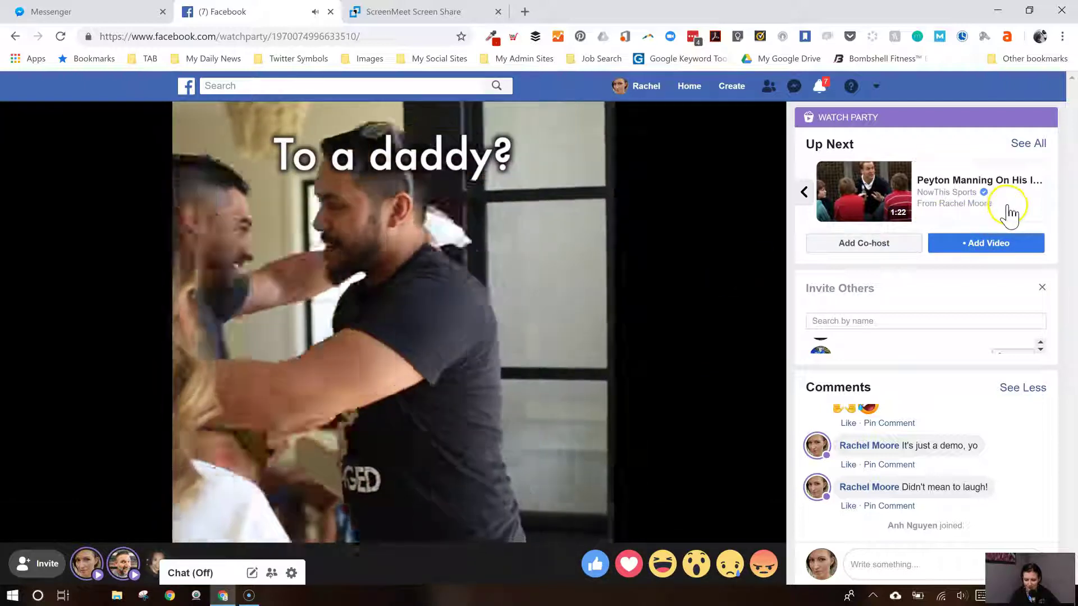
mouse_move(717, 270)
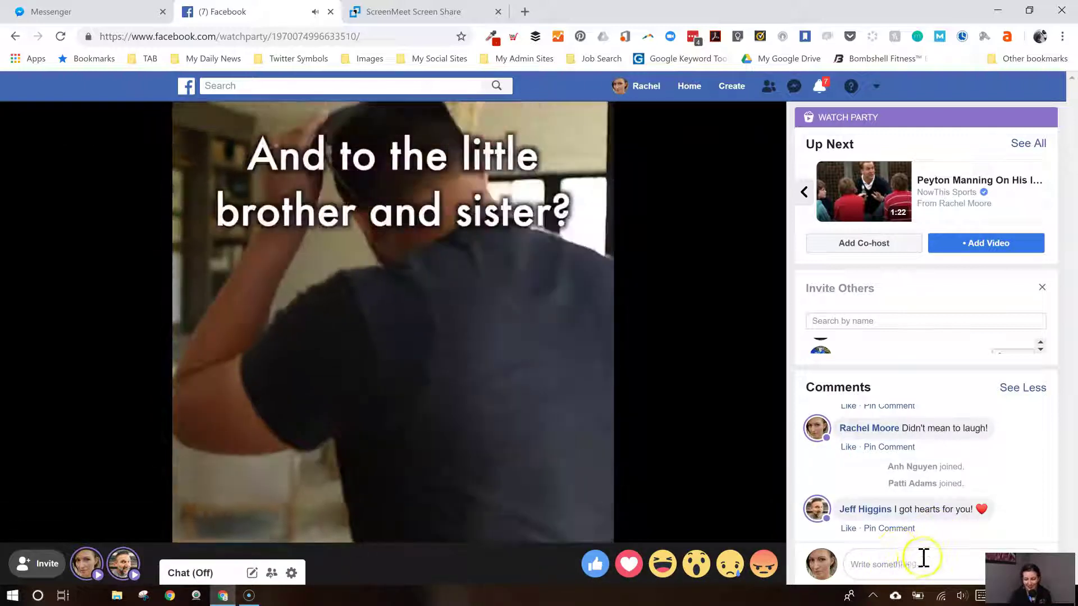
click(848, 529)
click(628, 563)
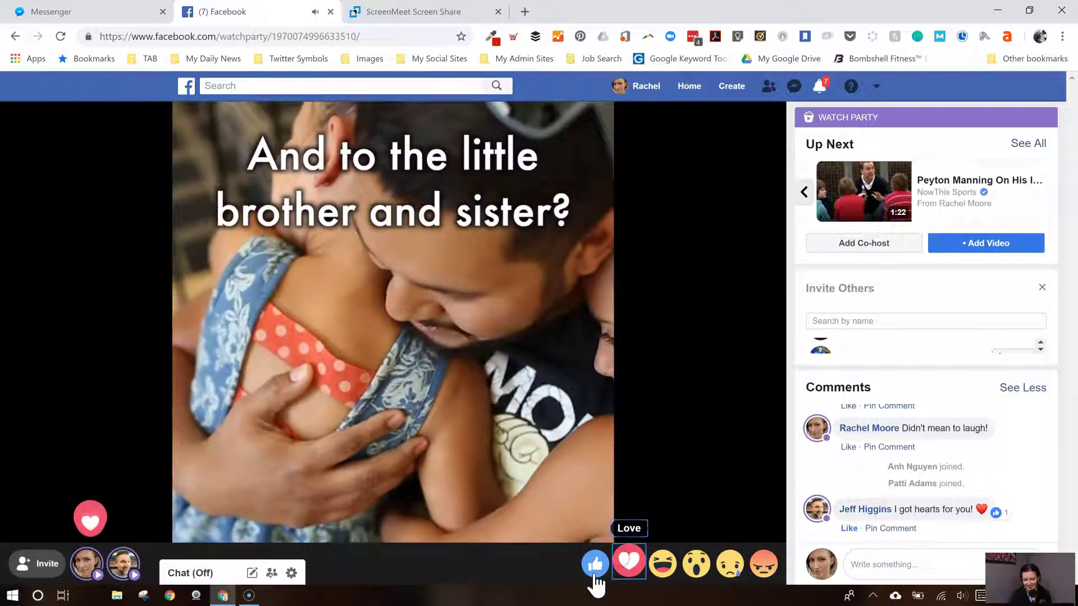
click(596, 564)
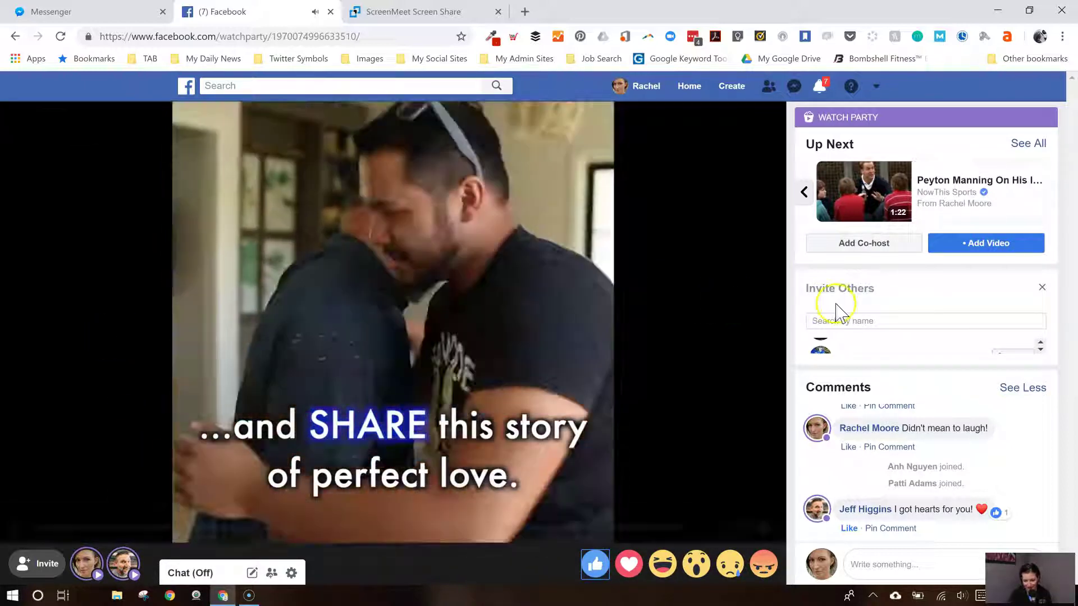
Step: Post the comment "Thanks for helping me test this out for a how-to video!" in the watch party
click(866, 566)
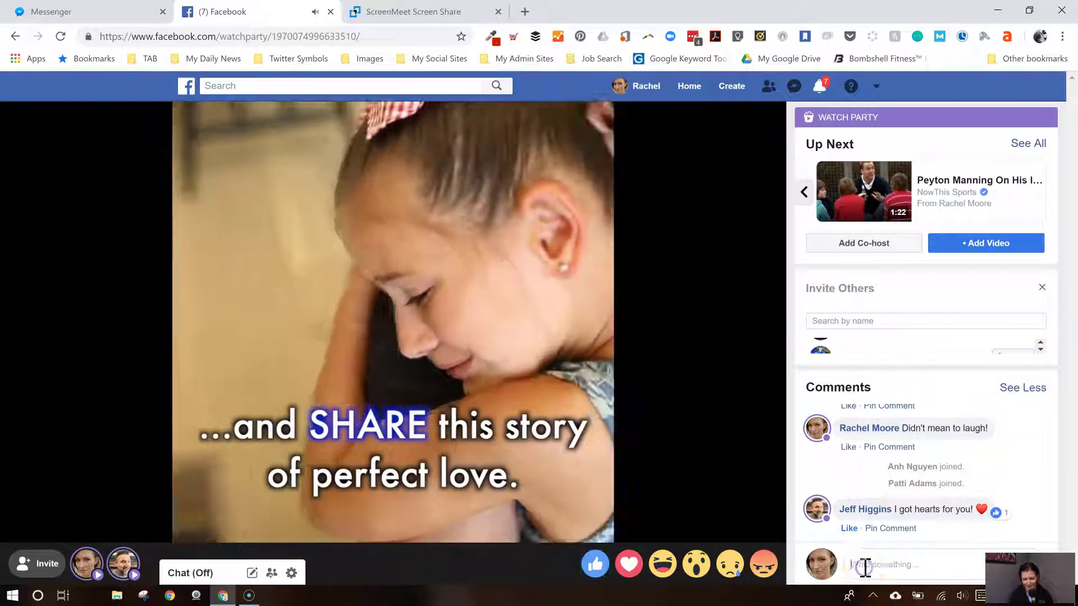
text(Thanks for )
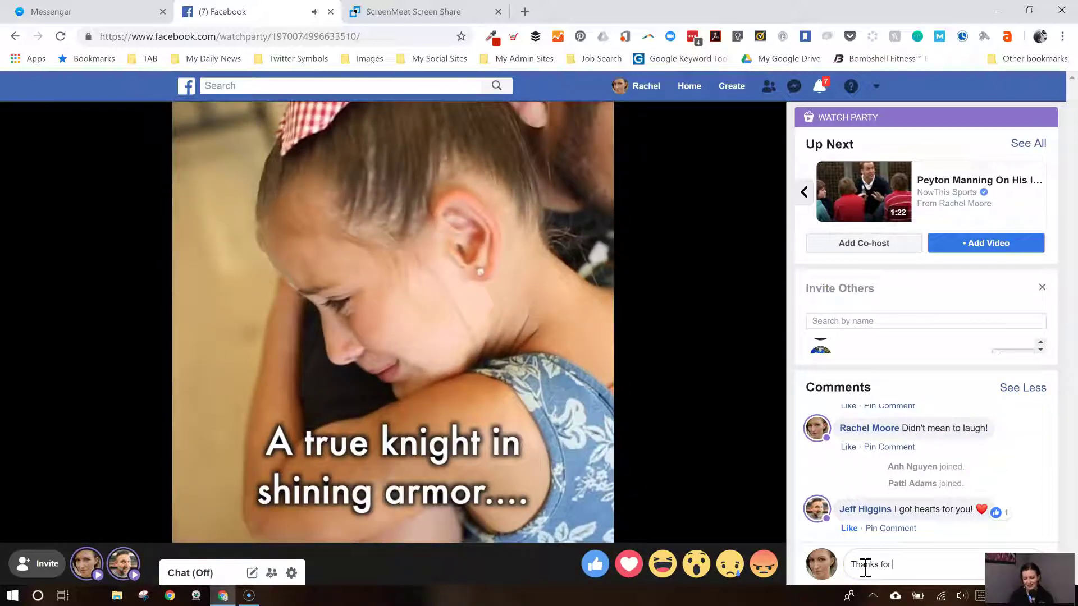
text(helping me test th)
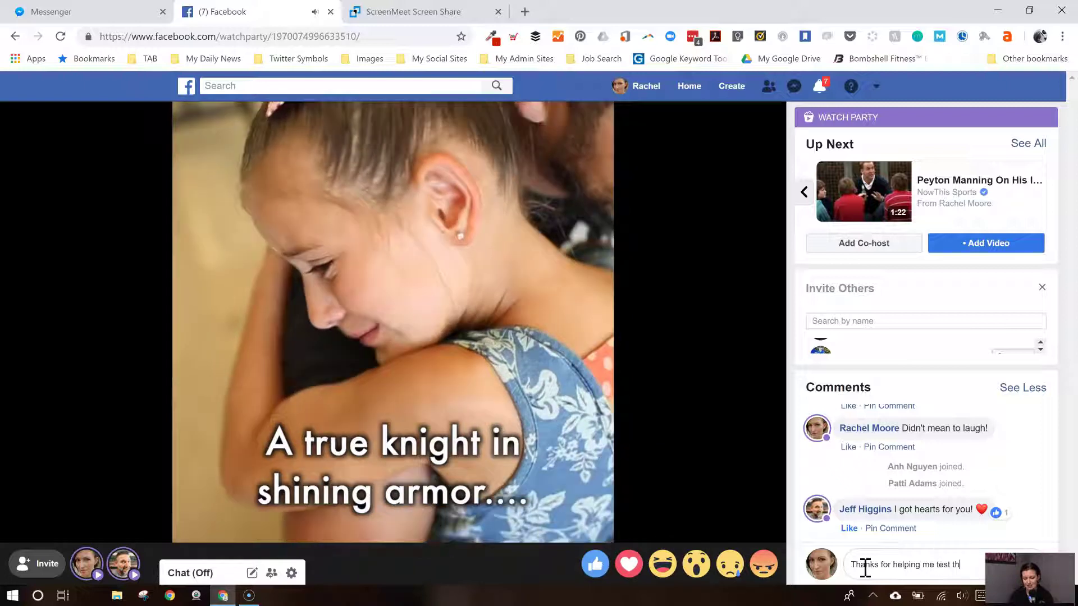
text(is out for a how)
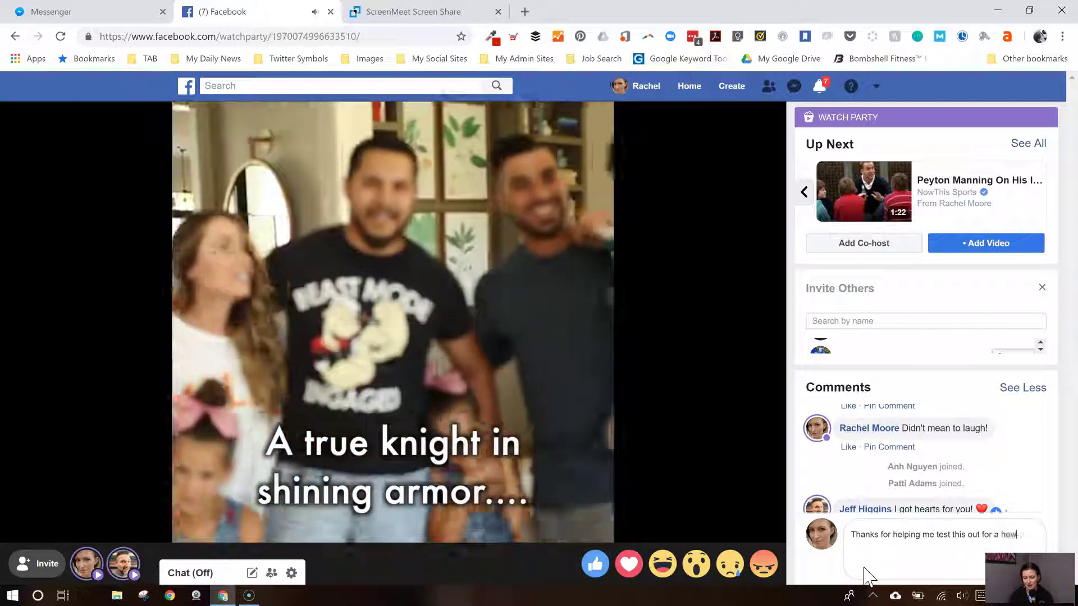
text(-to video!)
key(Return)
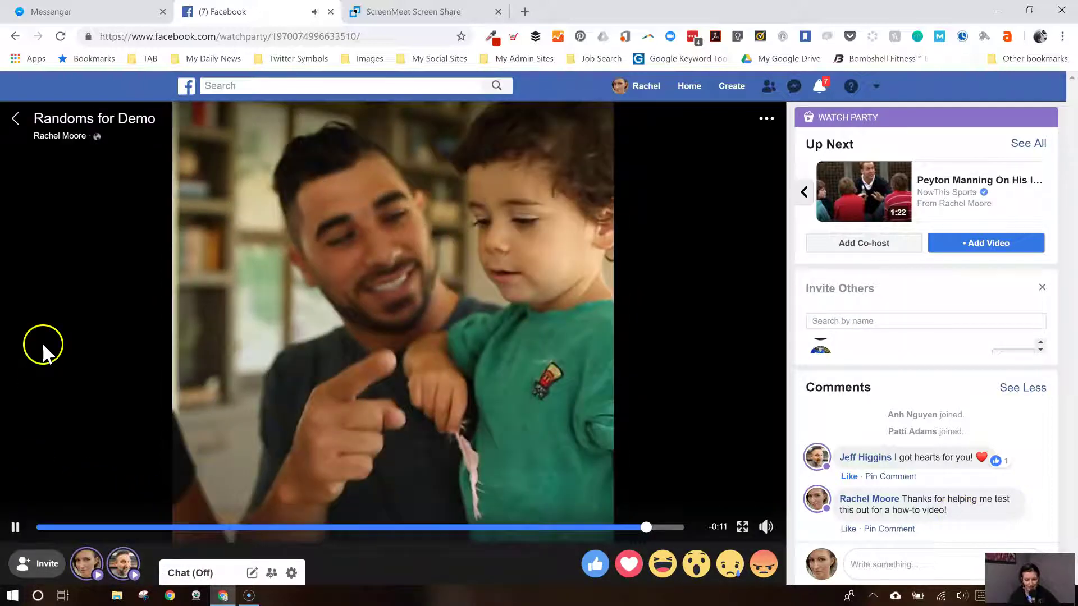
click(767, 119)
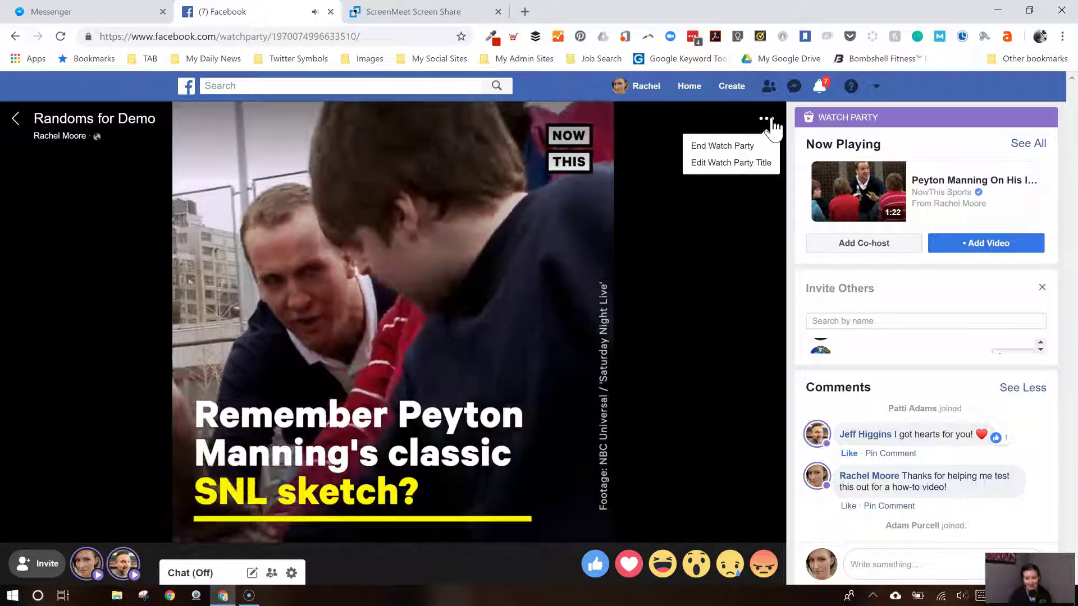
click(762, 166)
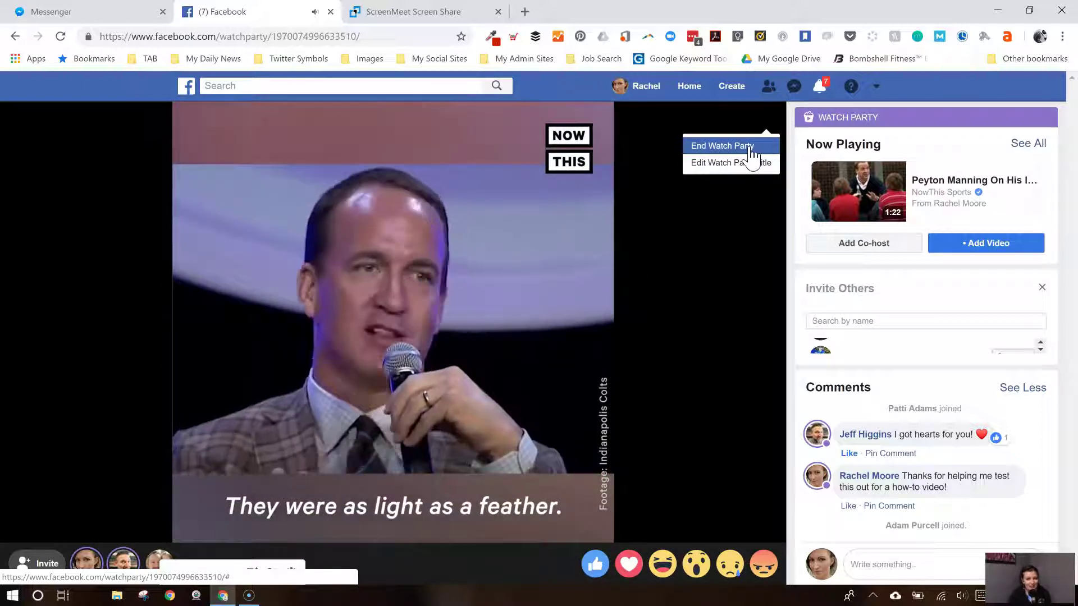
Step: Post the comment "OK, I'm going to wrap it up. Thanks, everyone! Check bit.ly/howtosocialvideos for it!" in the watch party
click(875, 567)
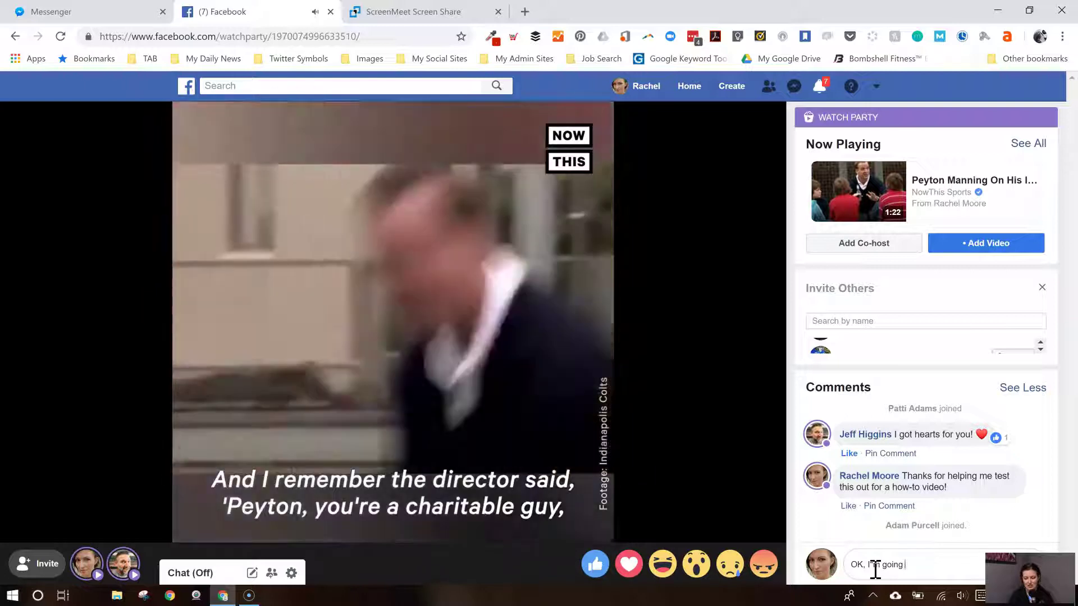
text(OK, I'm going to wrap it up)
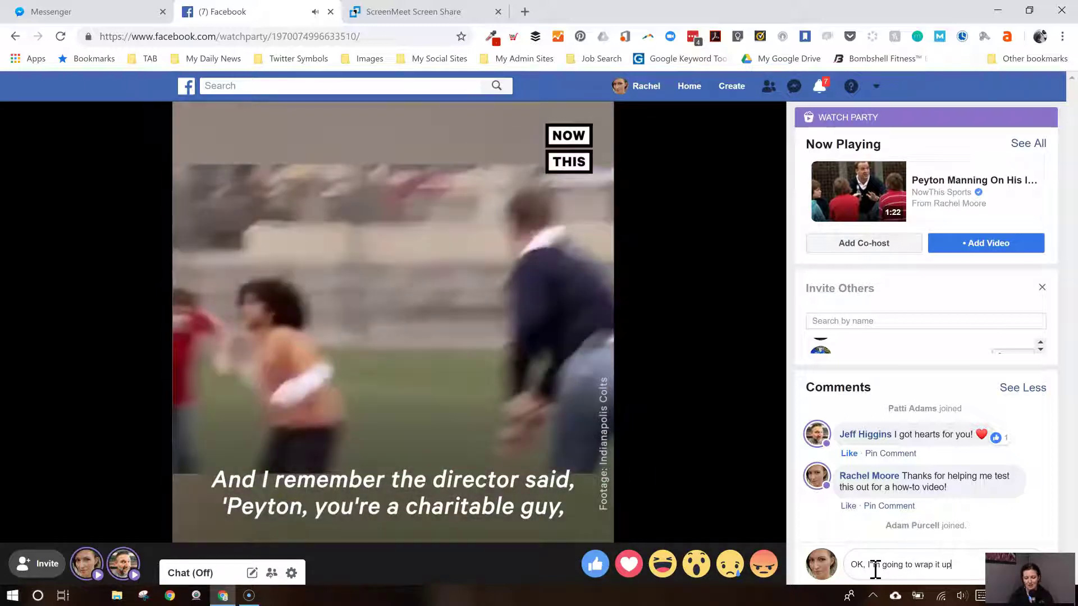
text(. Thanks, everyone)
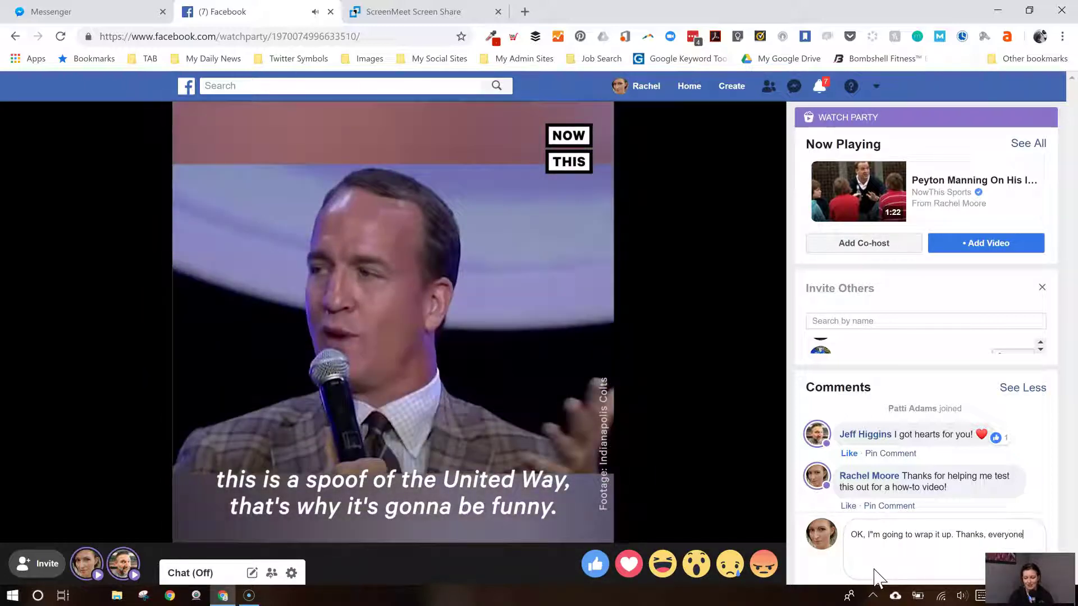
text(! Check bit.ly/h)
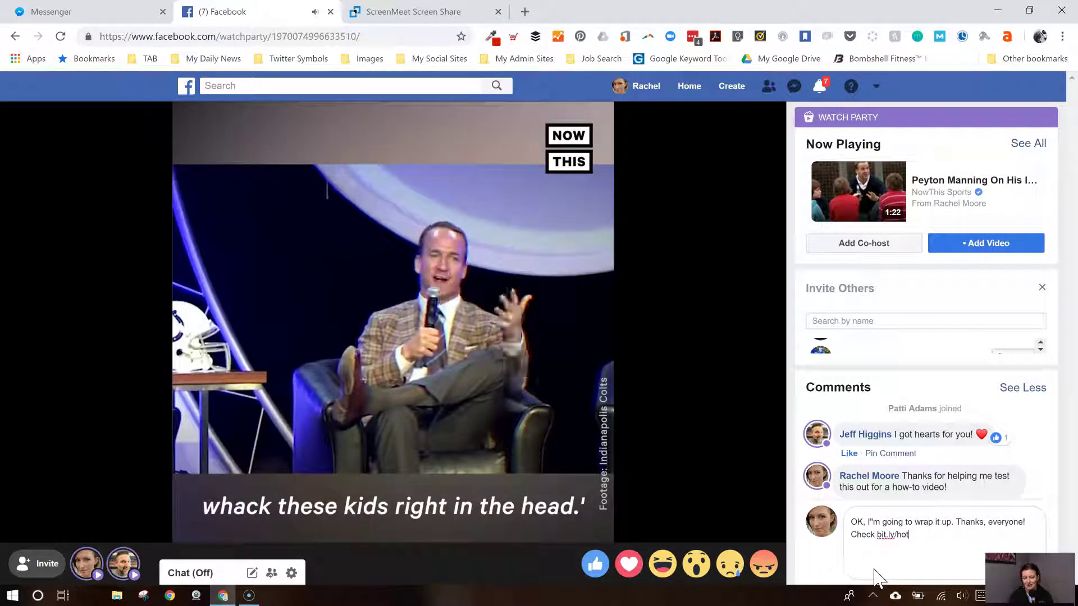
text(owtosocialvideo)
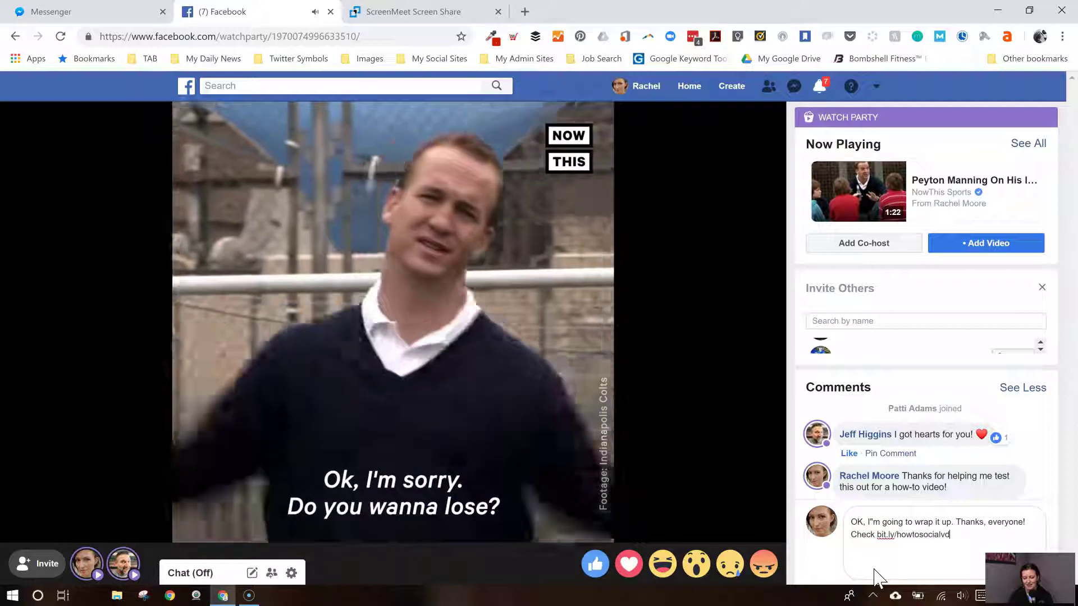
text(s for it!)
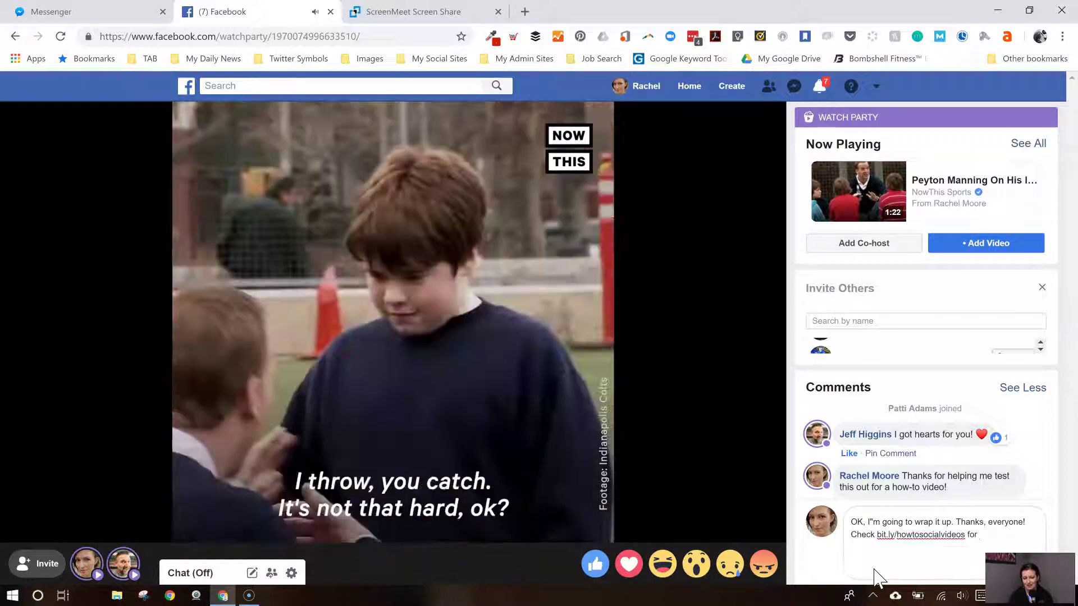
key(Return)
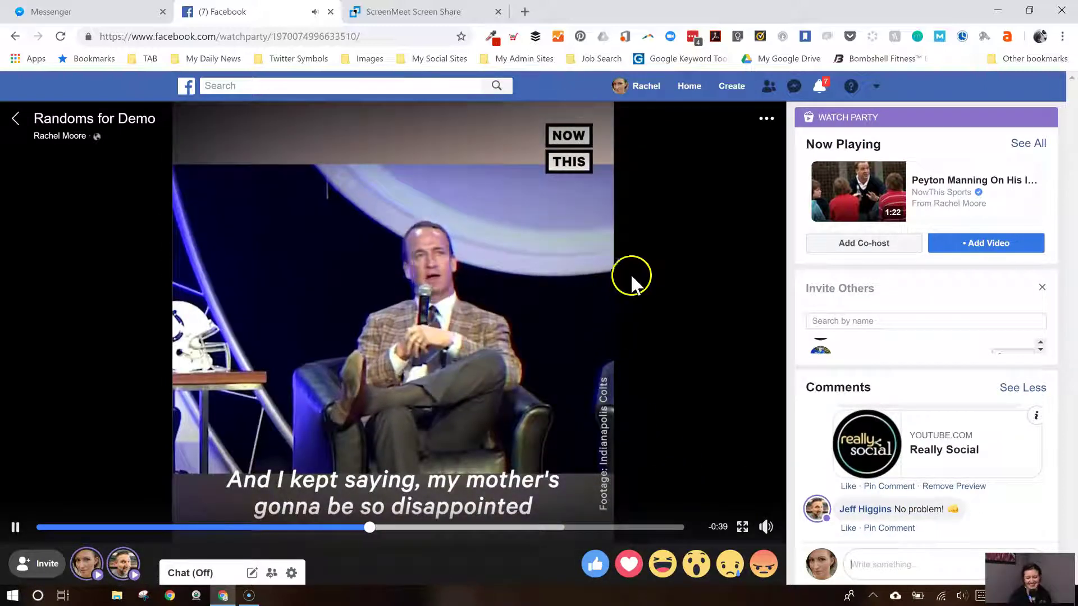
Step: End the "Randoms for Demo" watch party and confirm ending it
click(767, 120)
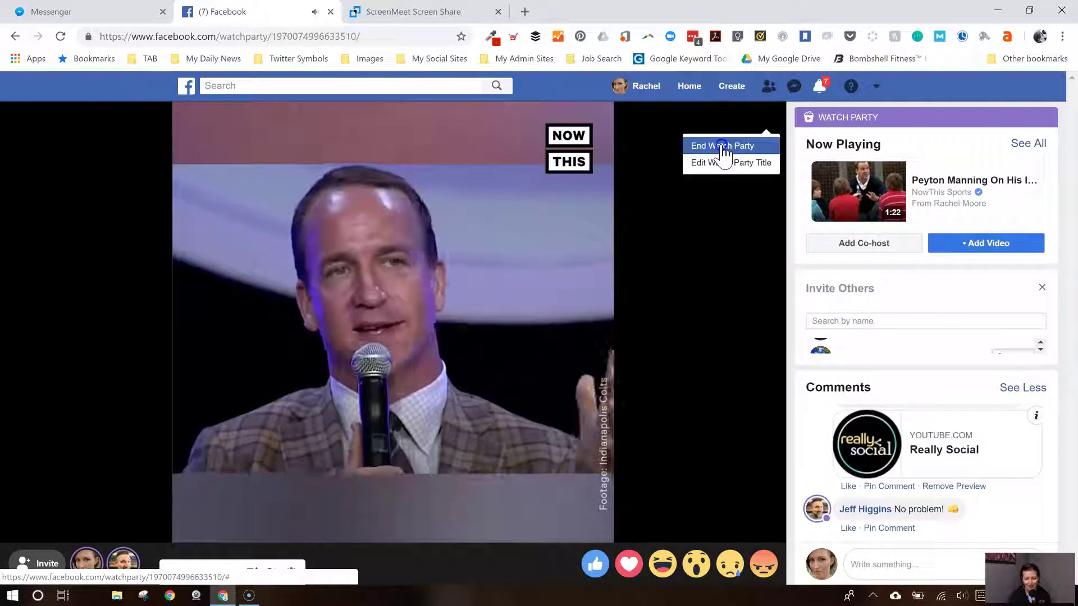
click(723, 146)
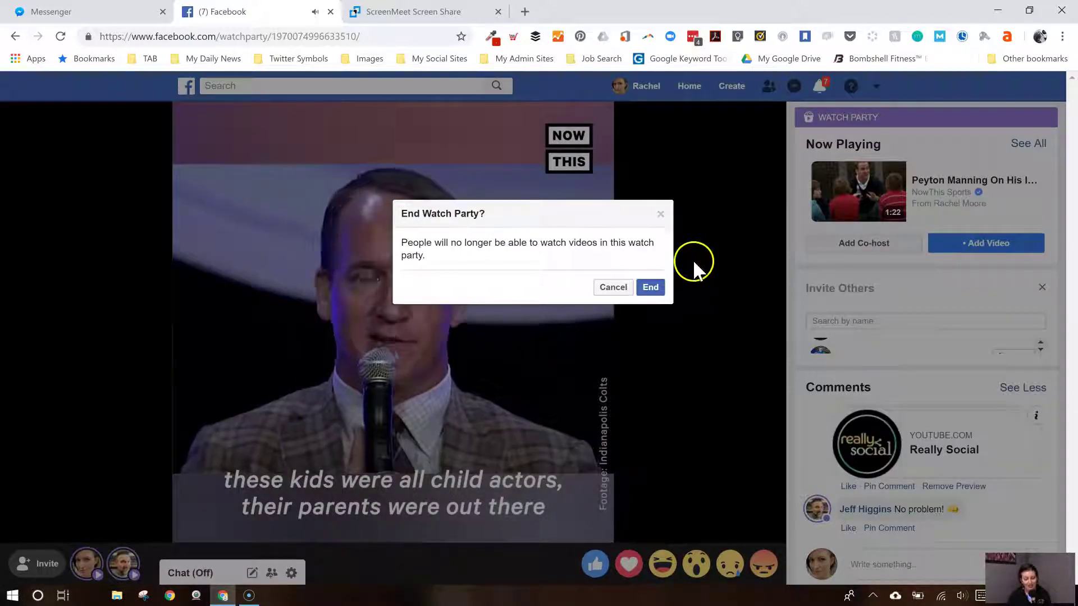
click(650, 288)
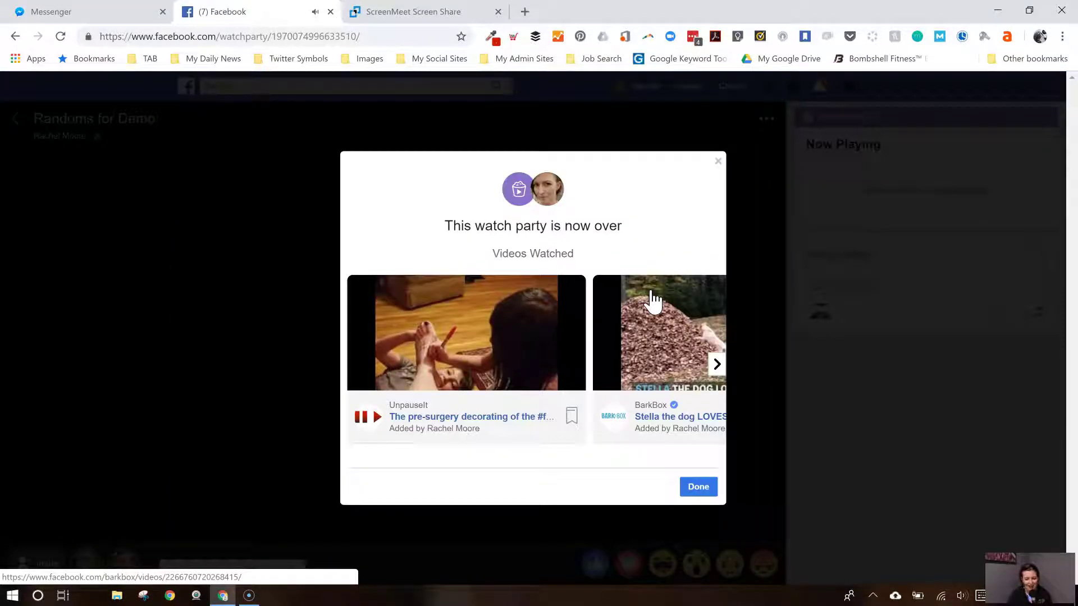
Step: Browse through the watched videos in the party summary up to the last one, and close the summary
click(717, 364)
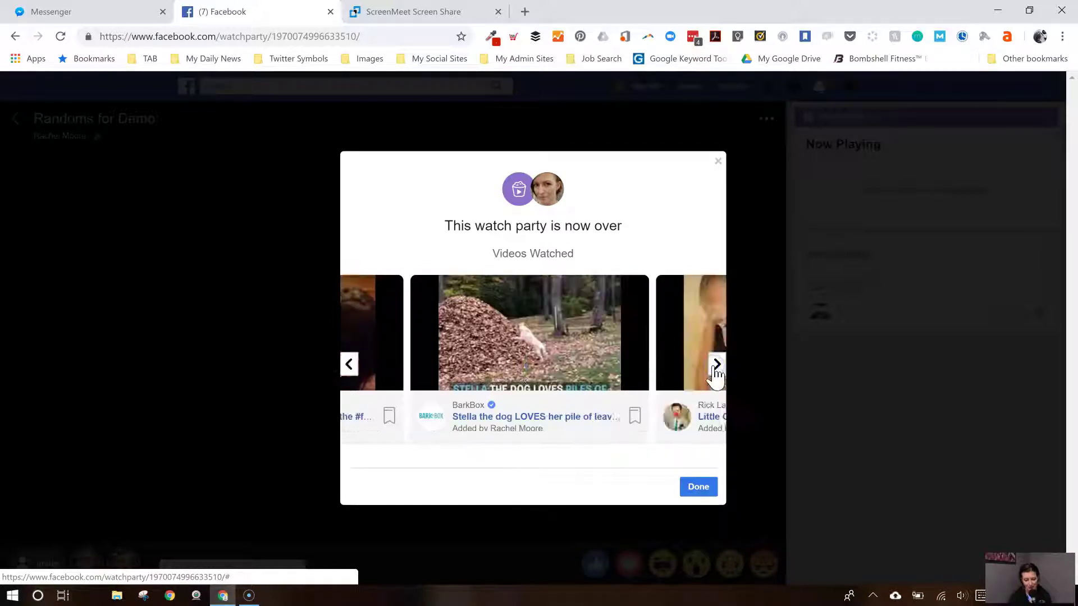
click(716, 365)
click(716, 365)
click(698, 487)
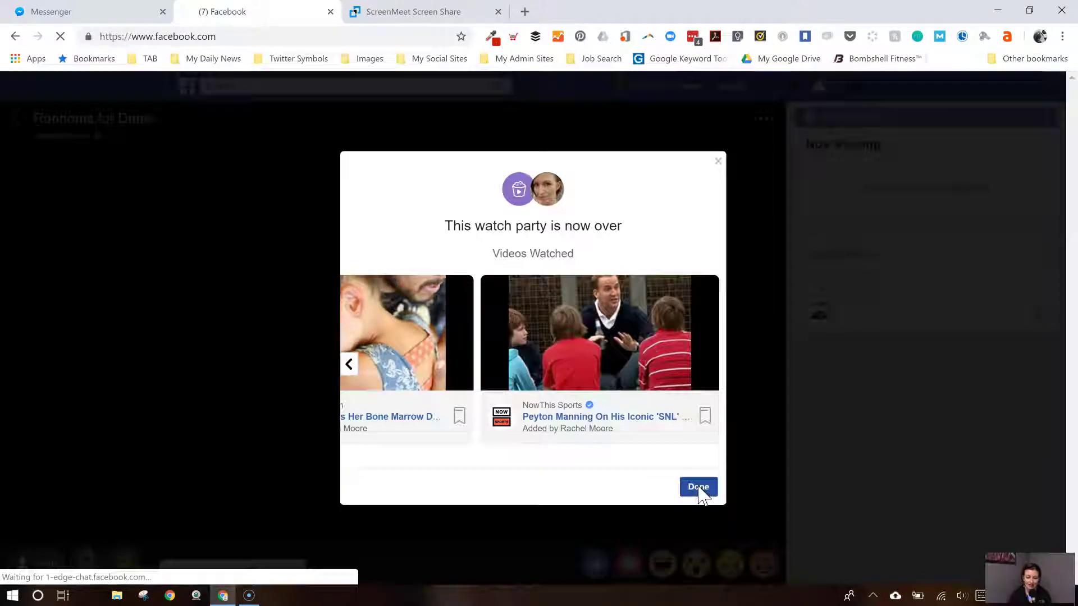